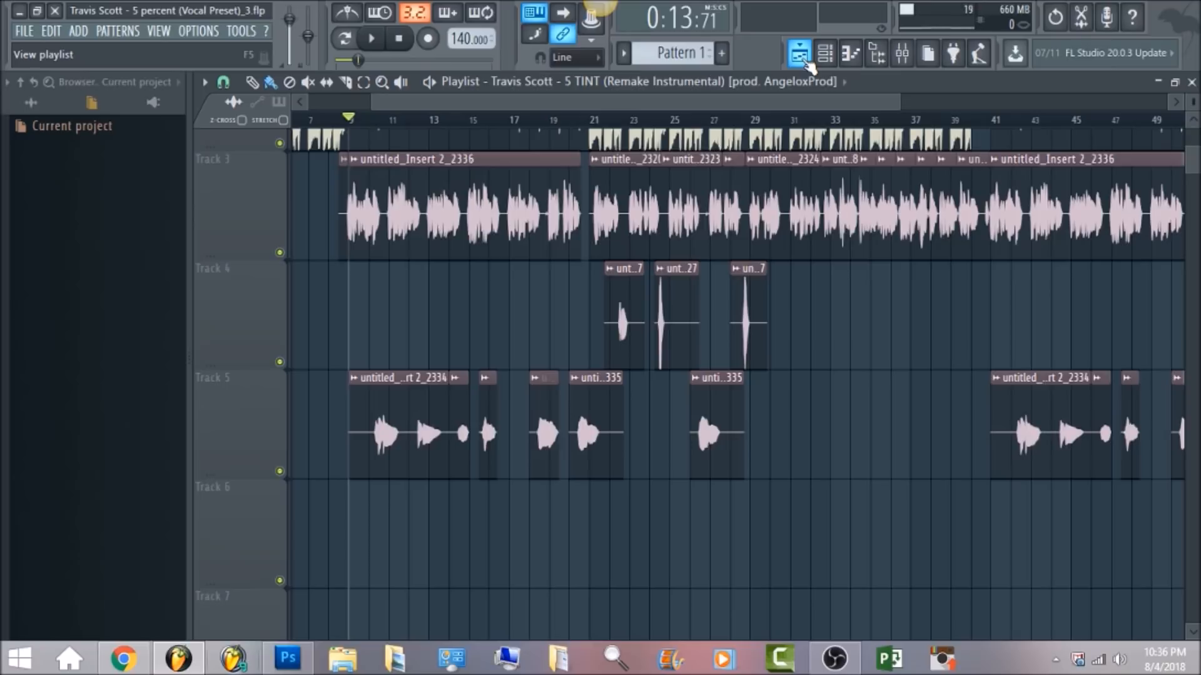
Step: Bring up the mixer, solo the vocal on insert 3 and bypass its effects that follow the Auto-Tune VST
left_click(806, 62)
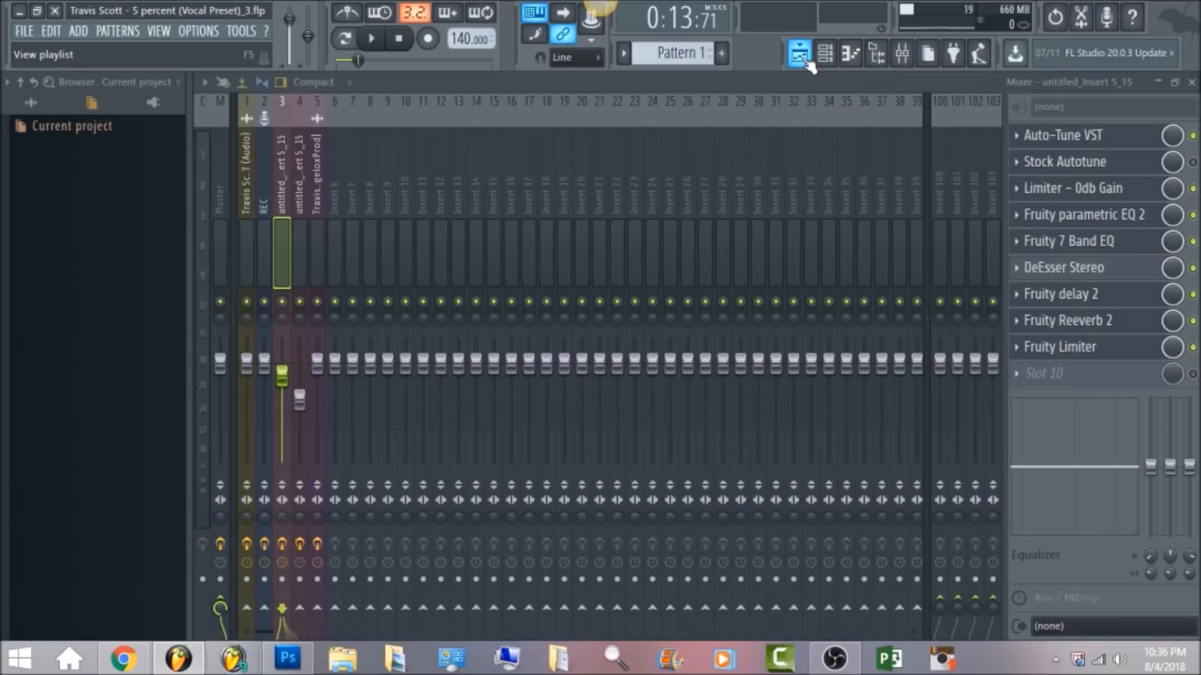
left_click(227, 198)
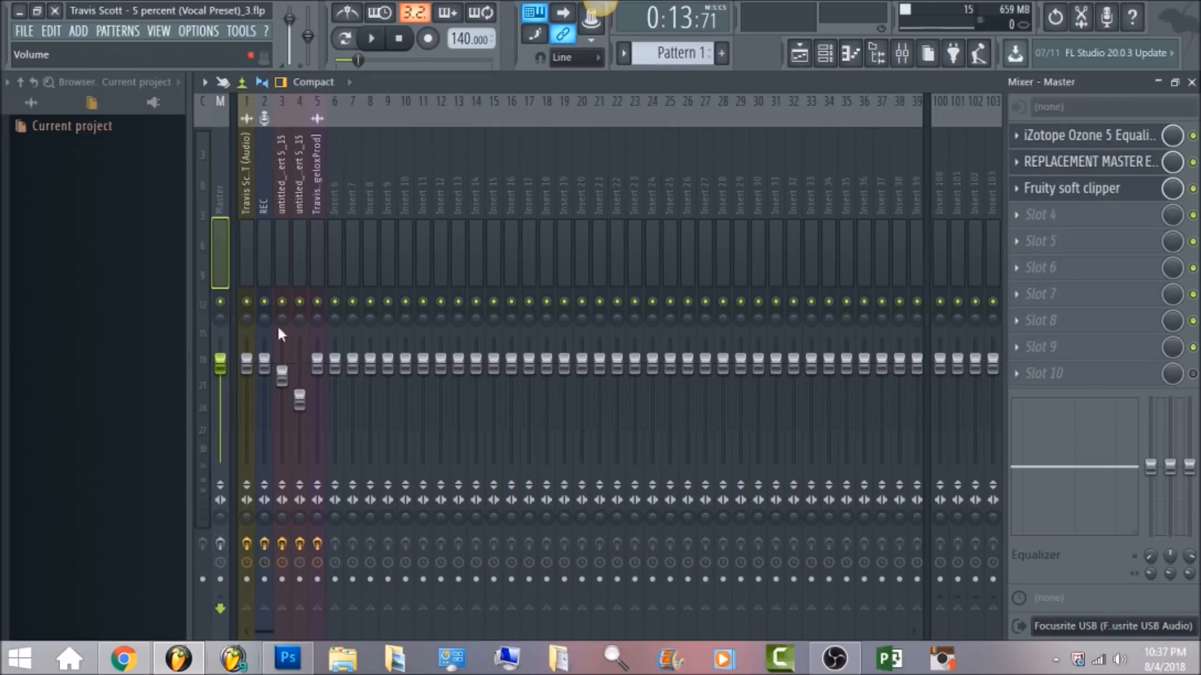
left_click(280, 186)
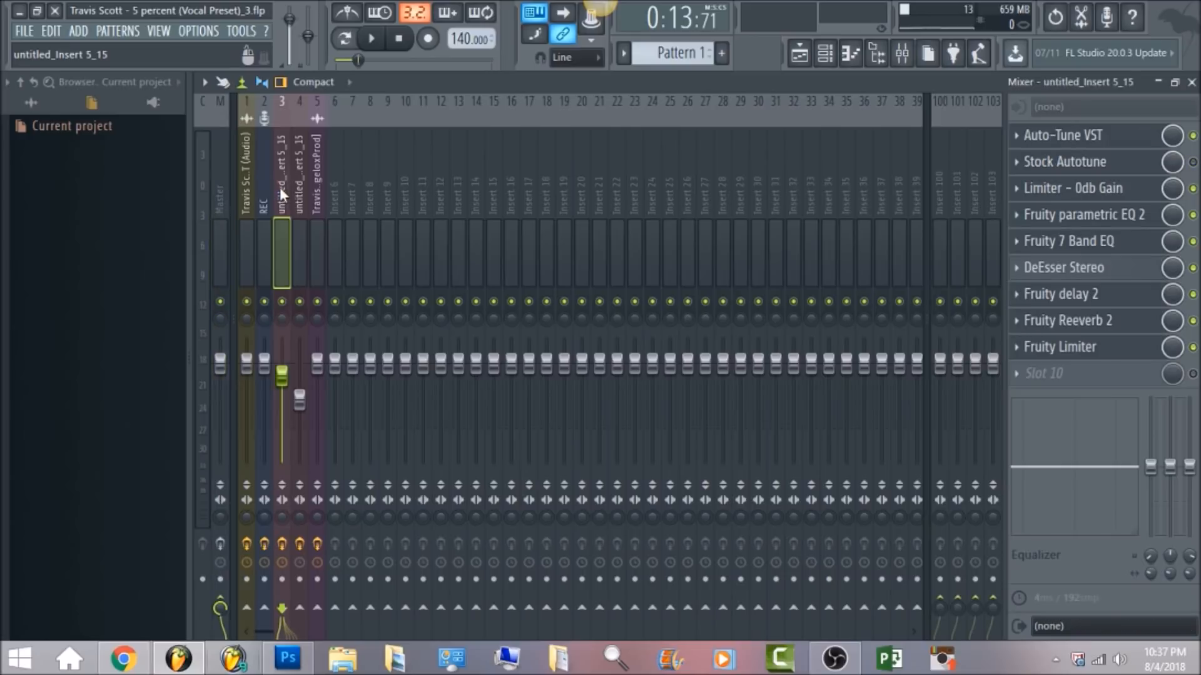
right_click(283, 303)
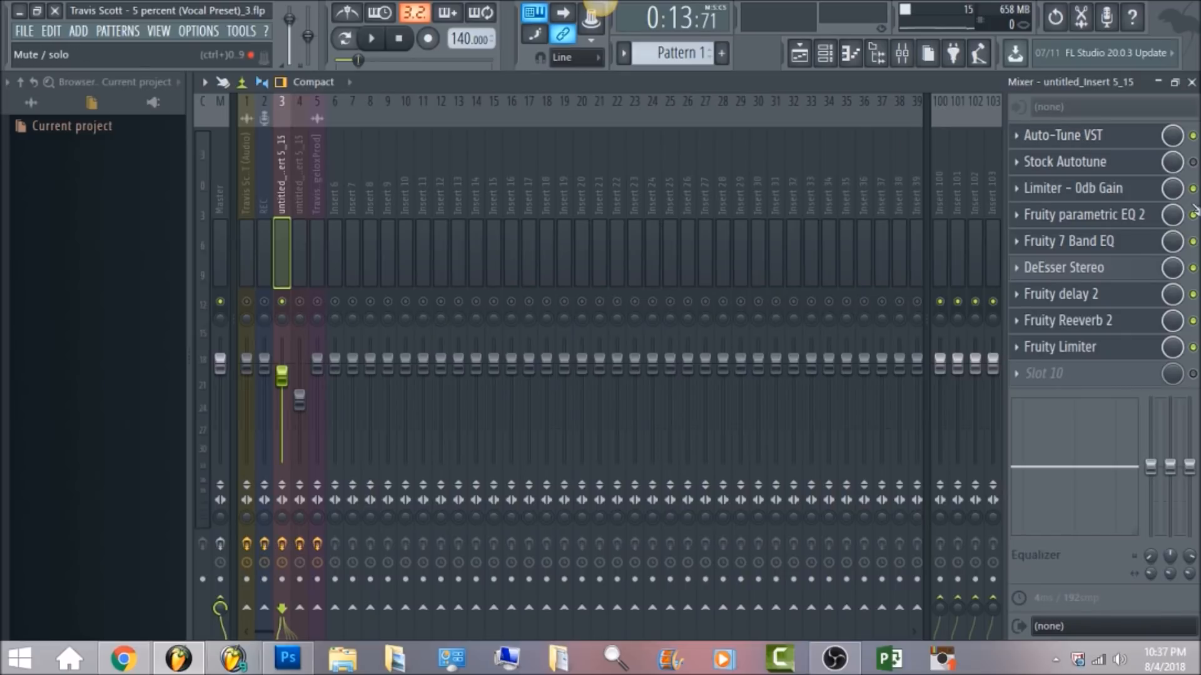
left_click_drag(1193, 215, 1193, 322)
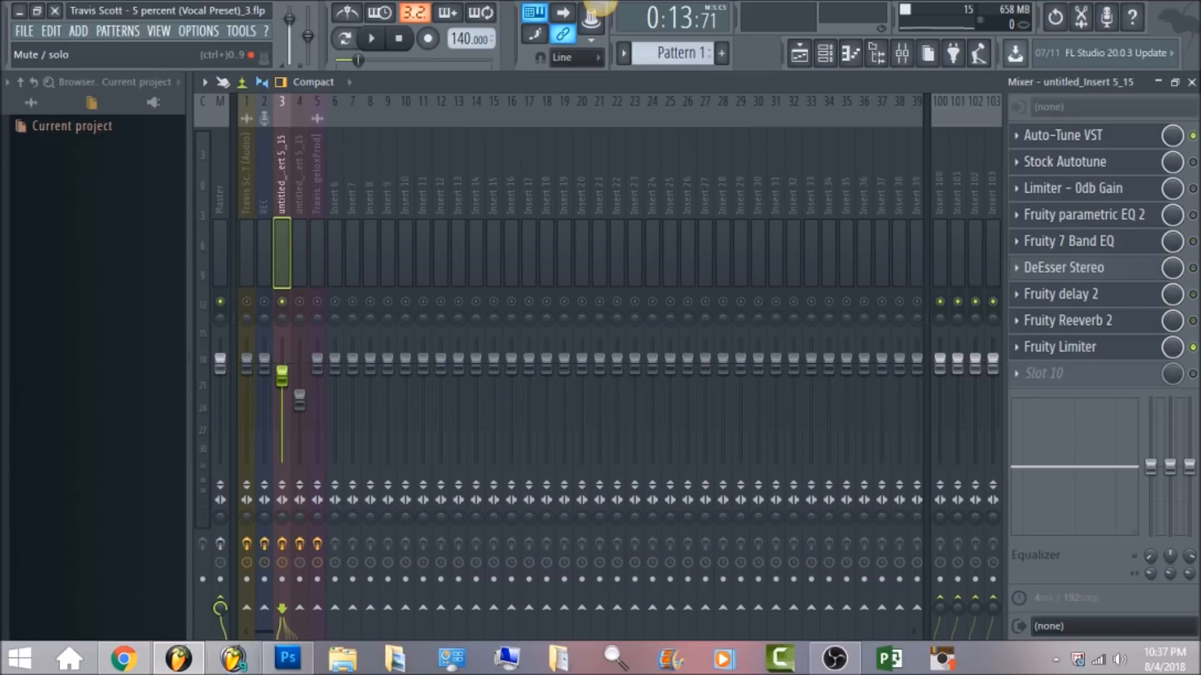
Step: Examine the key, scale and retune speed settings of the Auto-Tune VST on insert 3
left_click(1112, 139)
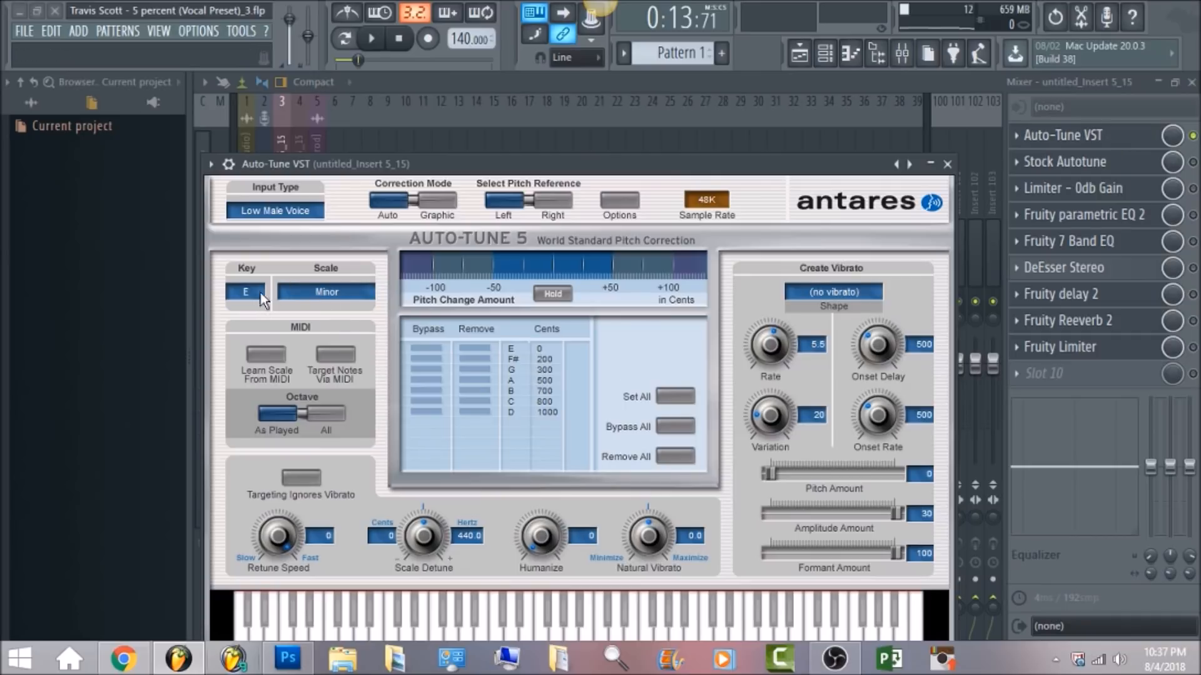
left_click(297, 541)
left_click(685, 84)
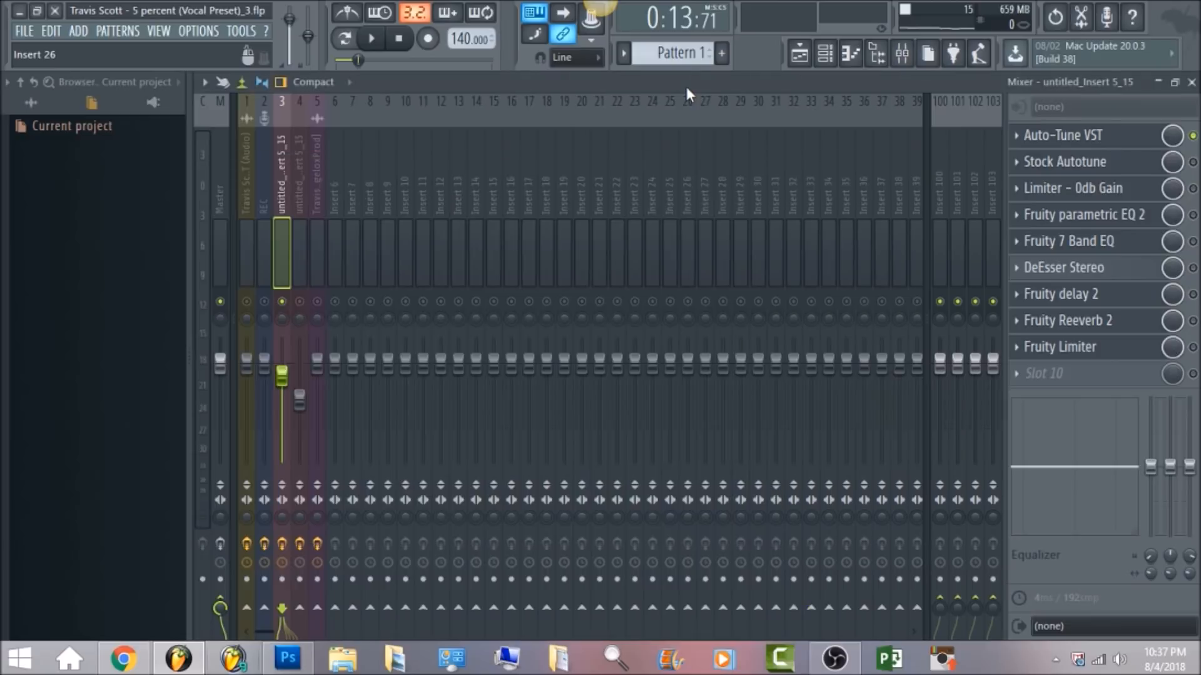
left_click(1136, 145)
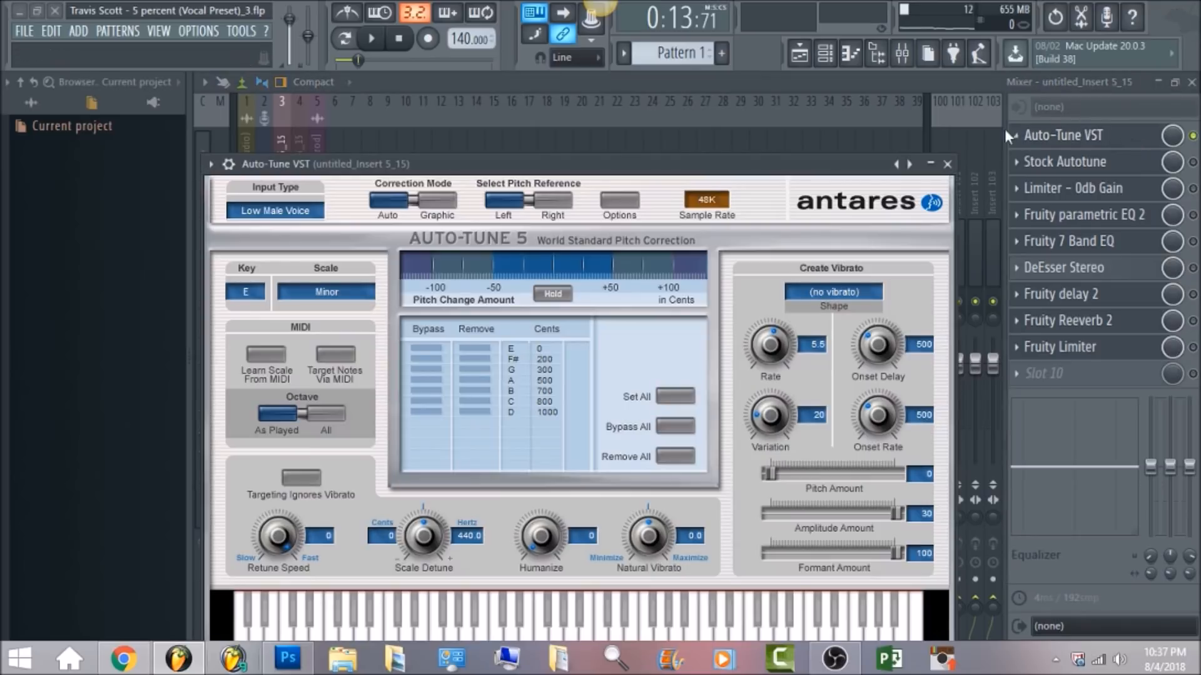
left_click(947, 164)
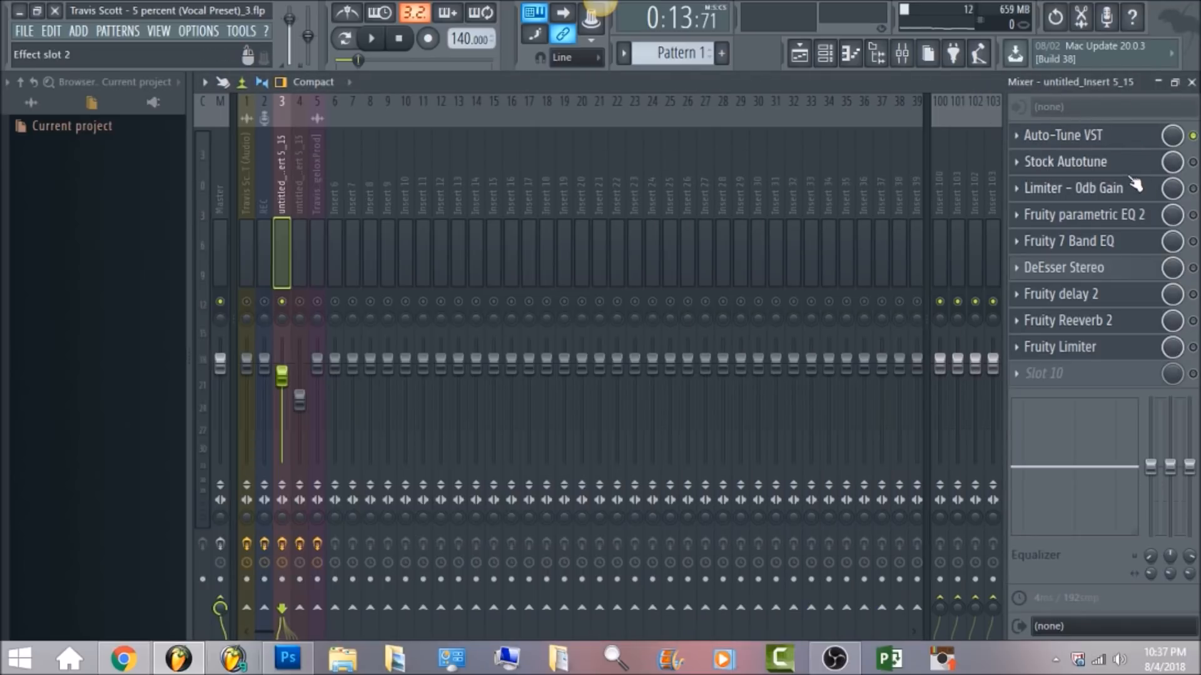
Step: Temporarily enable the Stock Autotune effect on insert 3 to examine its Pitcher settings
left_click(1192, 163)
left_click(1101, 168)
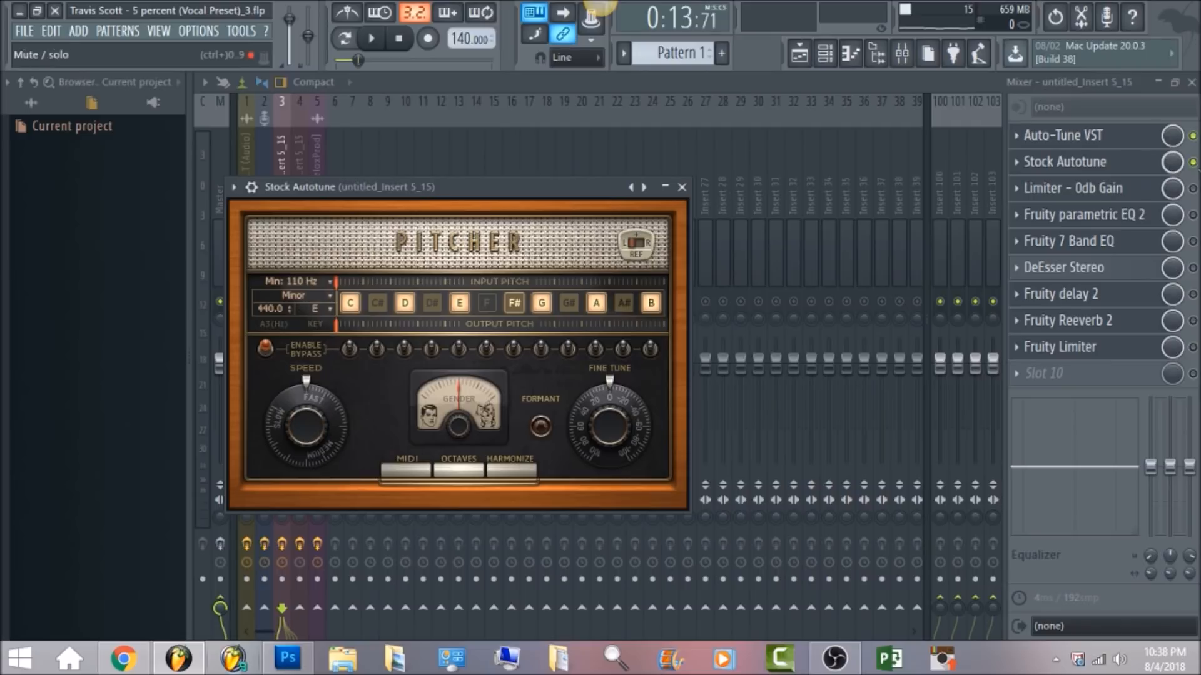
left_click(1192, 162)
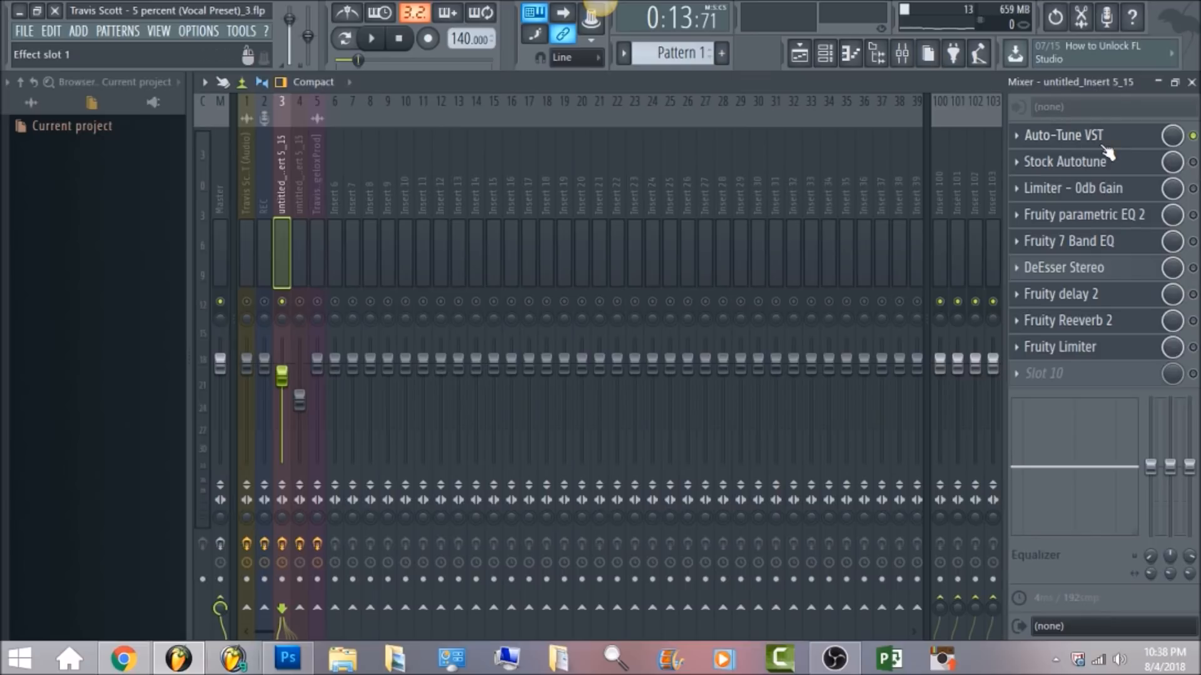
Step: Compare the soloed vocal played through Auto-Tune VST with the same passage through Stock Autotune, and return to Auto-Tune VST
left_click(370, 39)
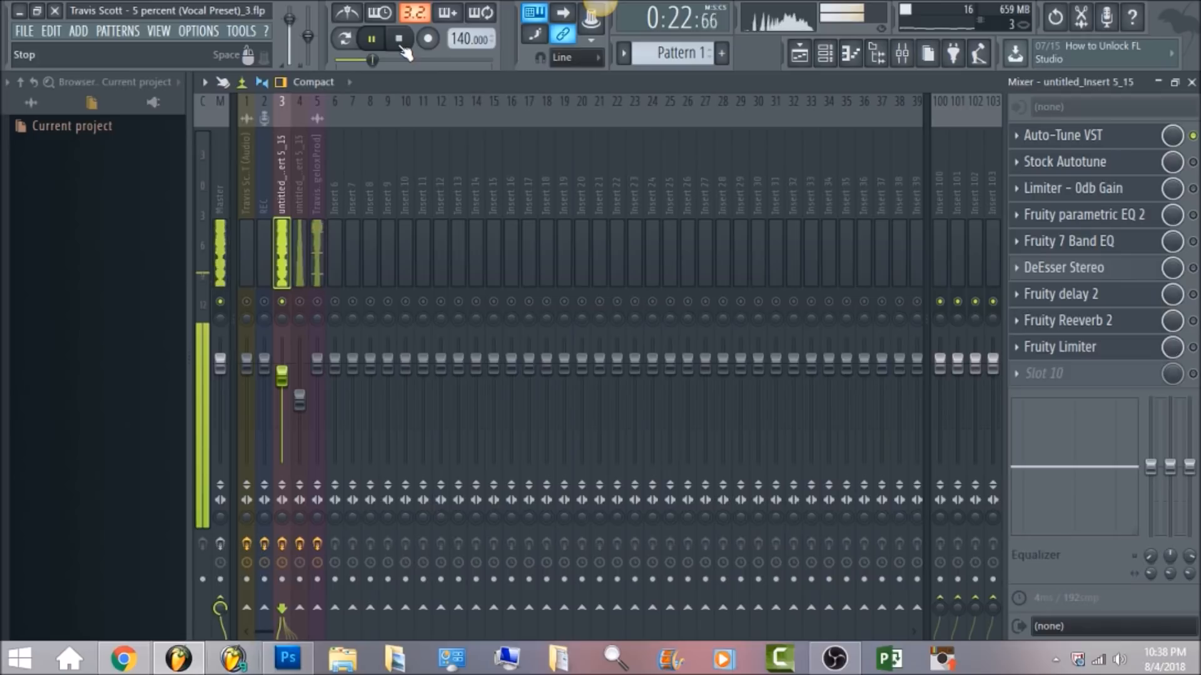
left_click(399, 39)
left_click(1193, 162)
left_click(1193, 135)
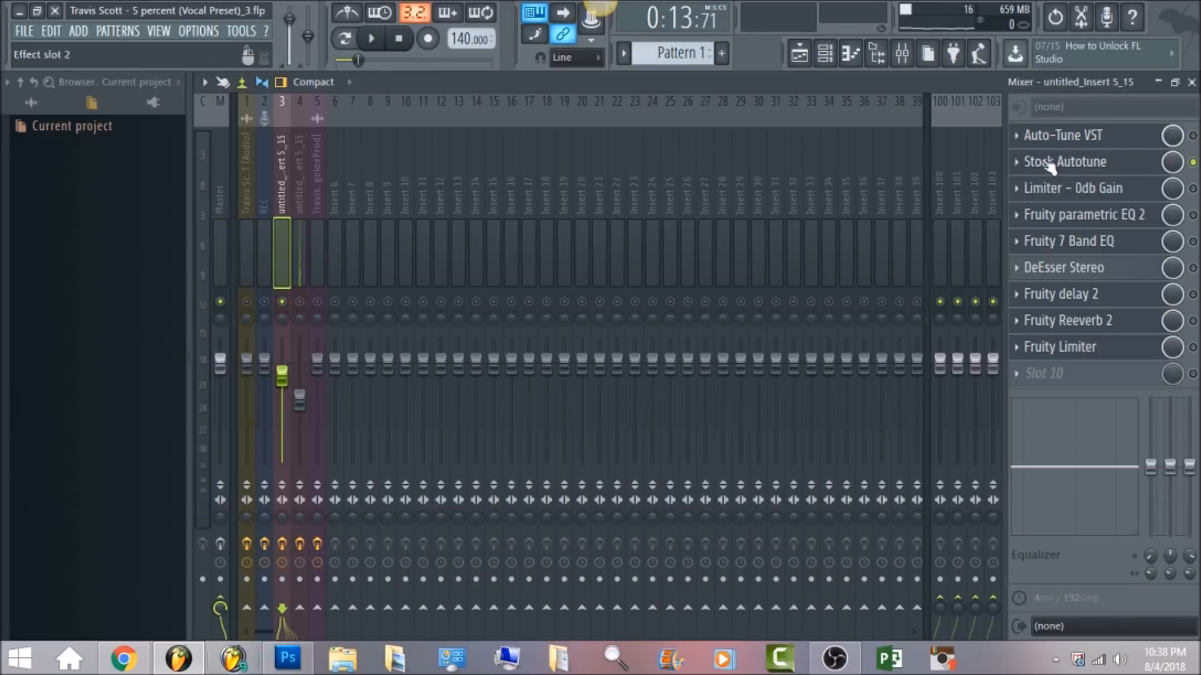
left_click(371, 39)
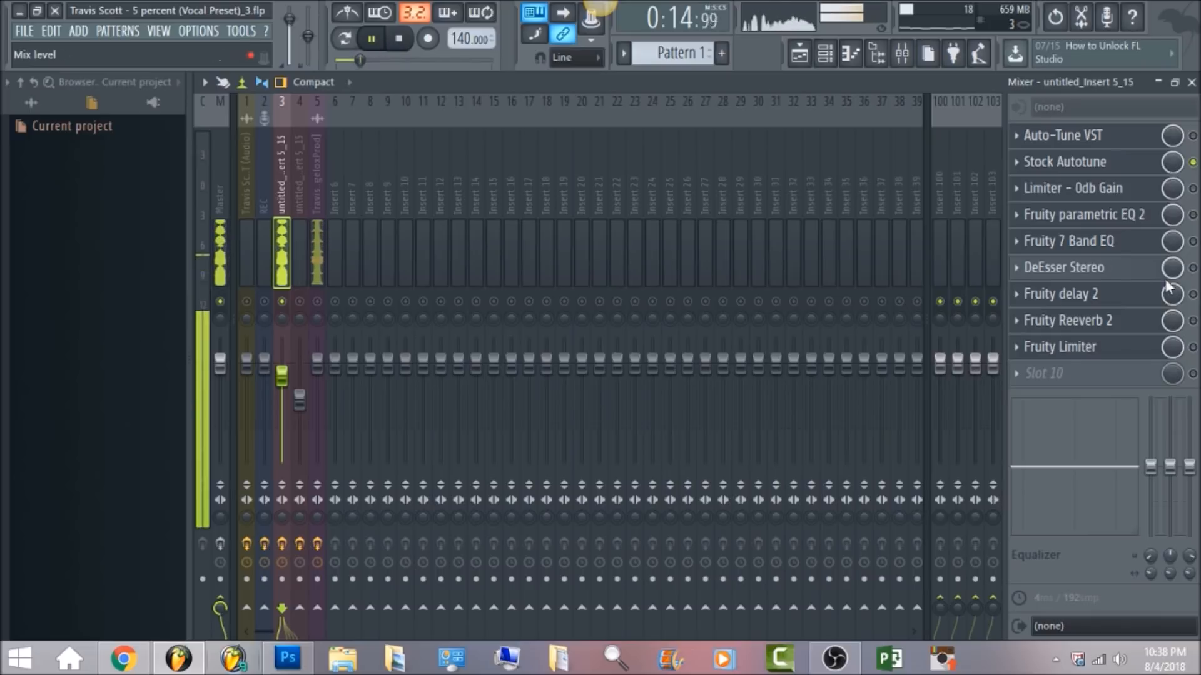
left_click(1075, 161)
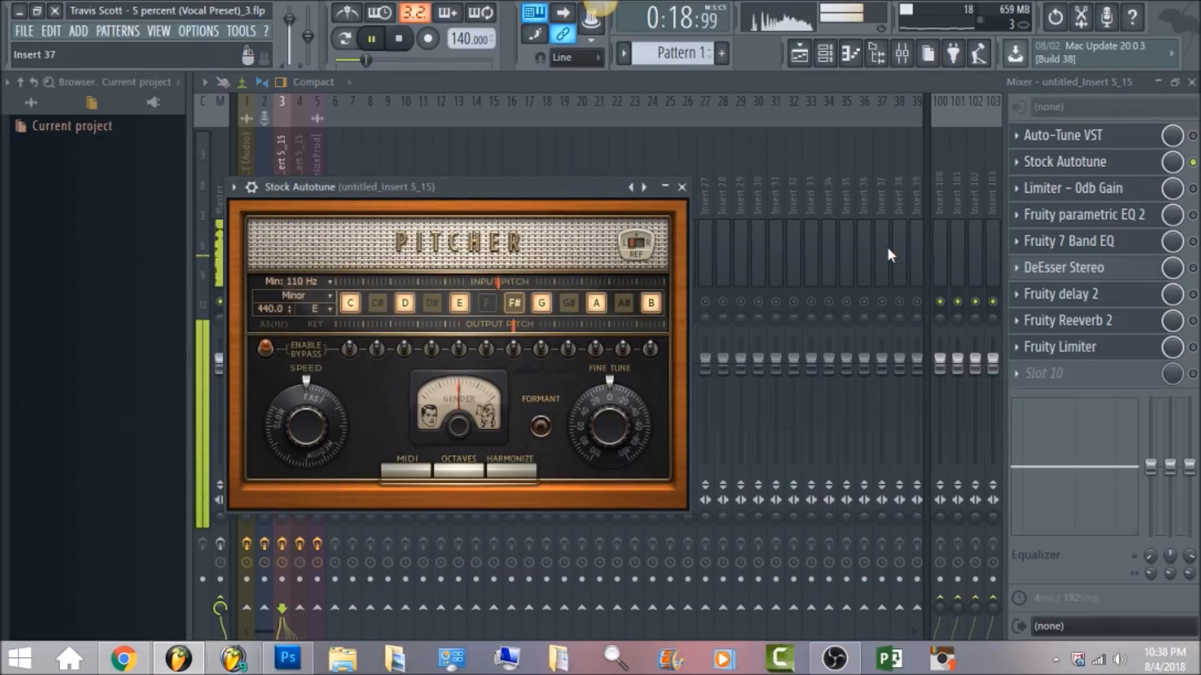
left_click(399, 38)
left_click(1192, 162)
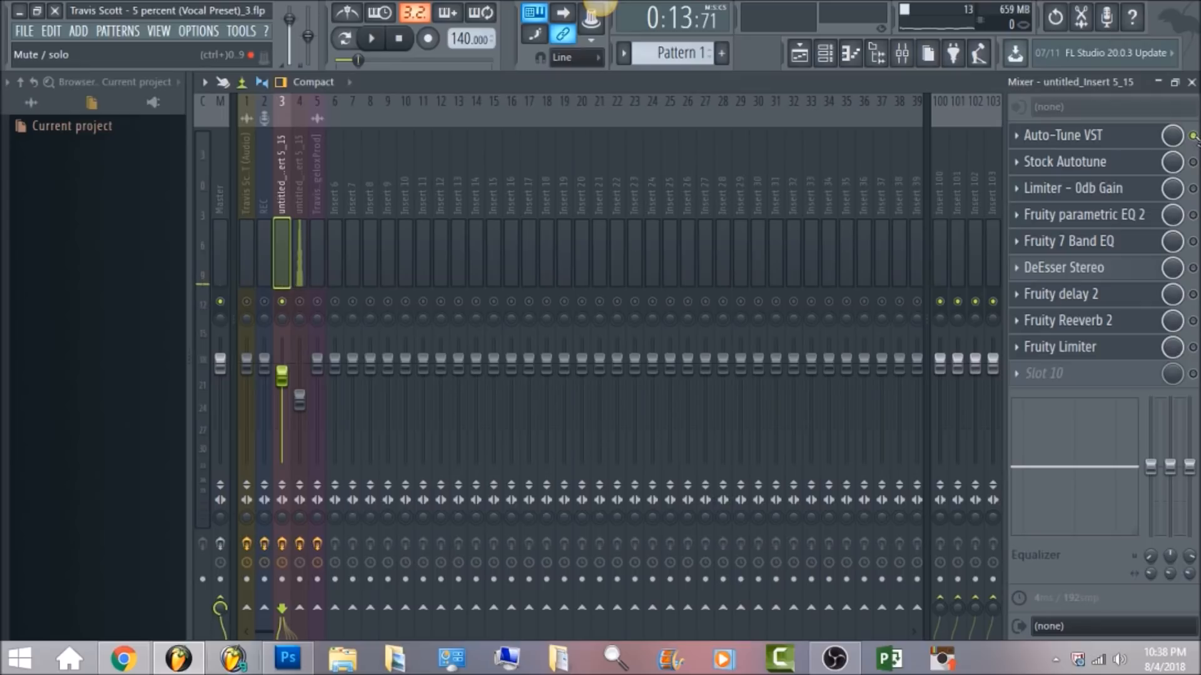
Step: Enable the Limiter - 0db Gain effect on insert 3, view its settings and audition the vocal through it
left_click(1192, 188)
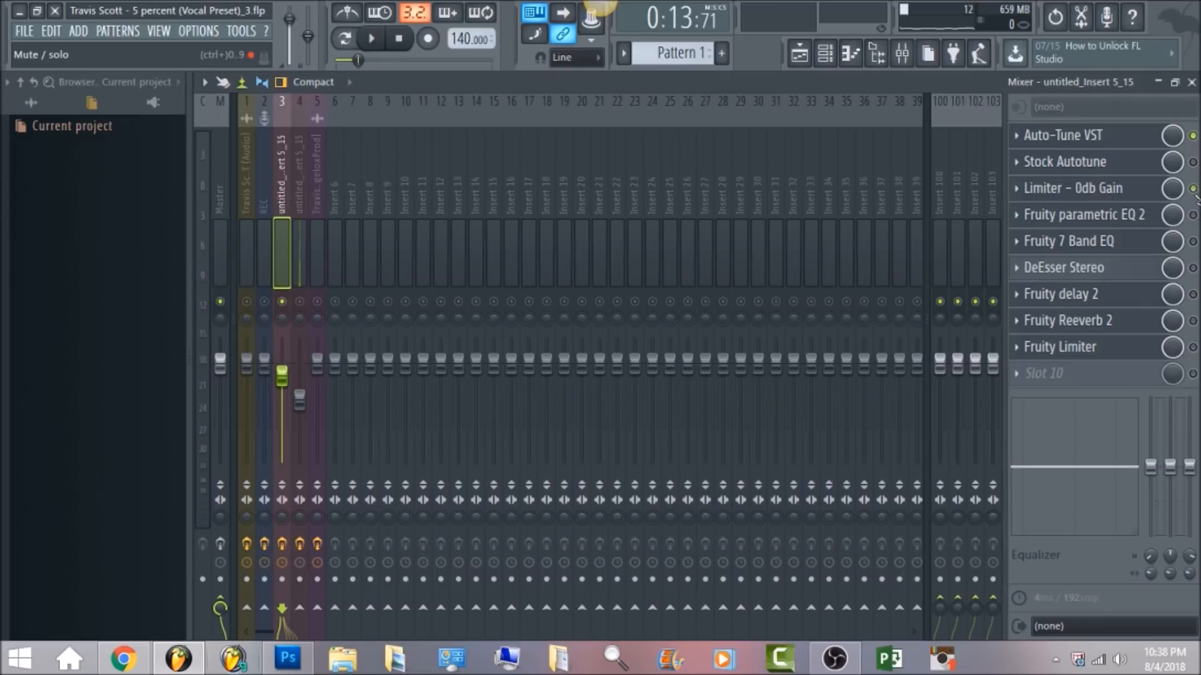
left_click(1135, 190)
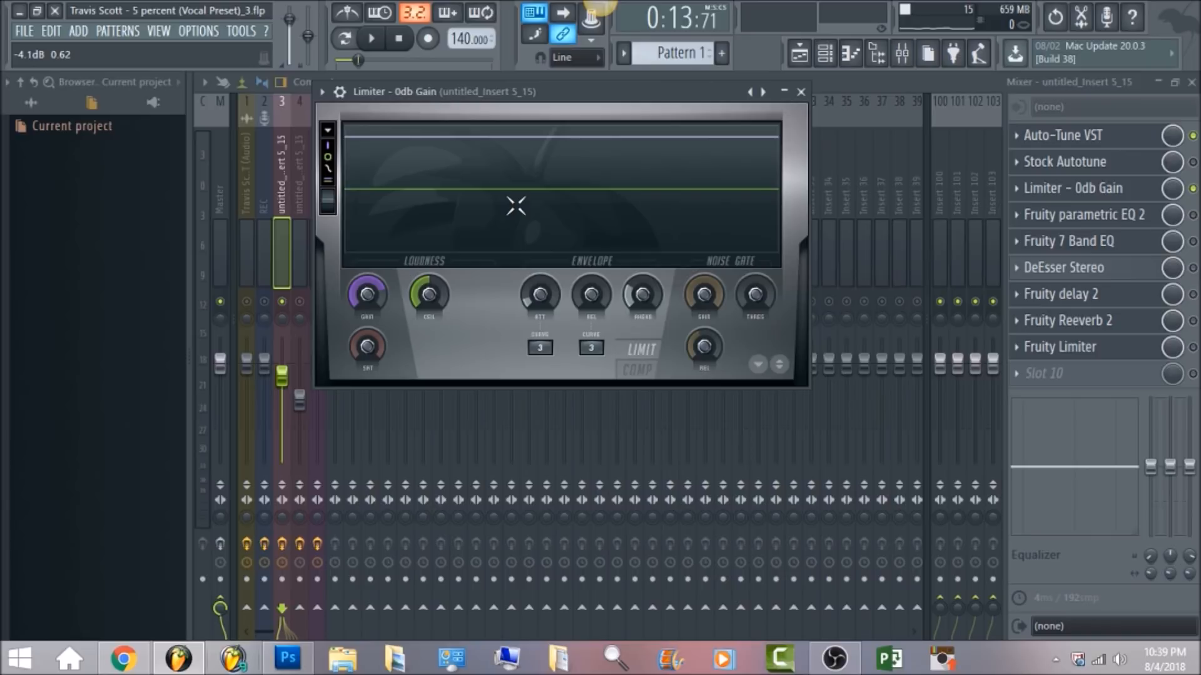
left_click(375, 40)
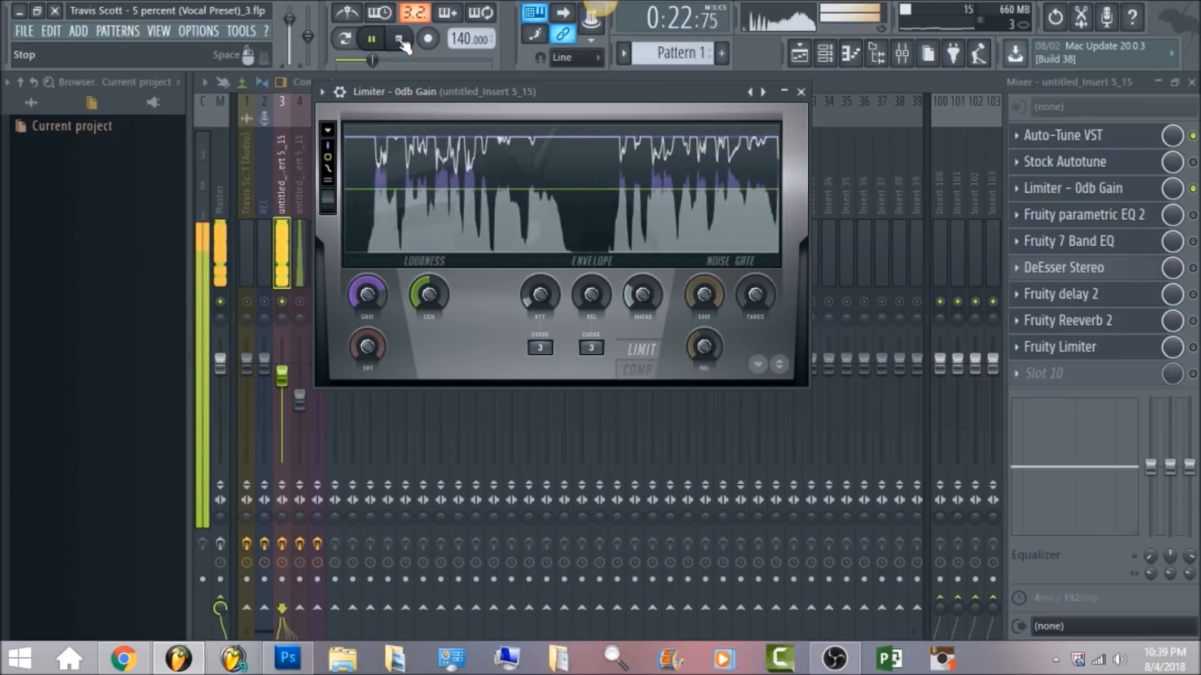
left_click(400, 40)
Step: Enable Fruity parametric EQ 2 on insert 3, view its low-cut curve and audition the vocal
left_click(1161, 220)
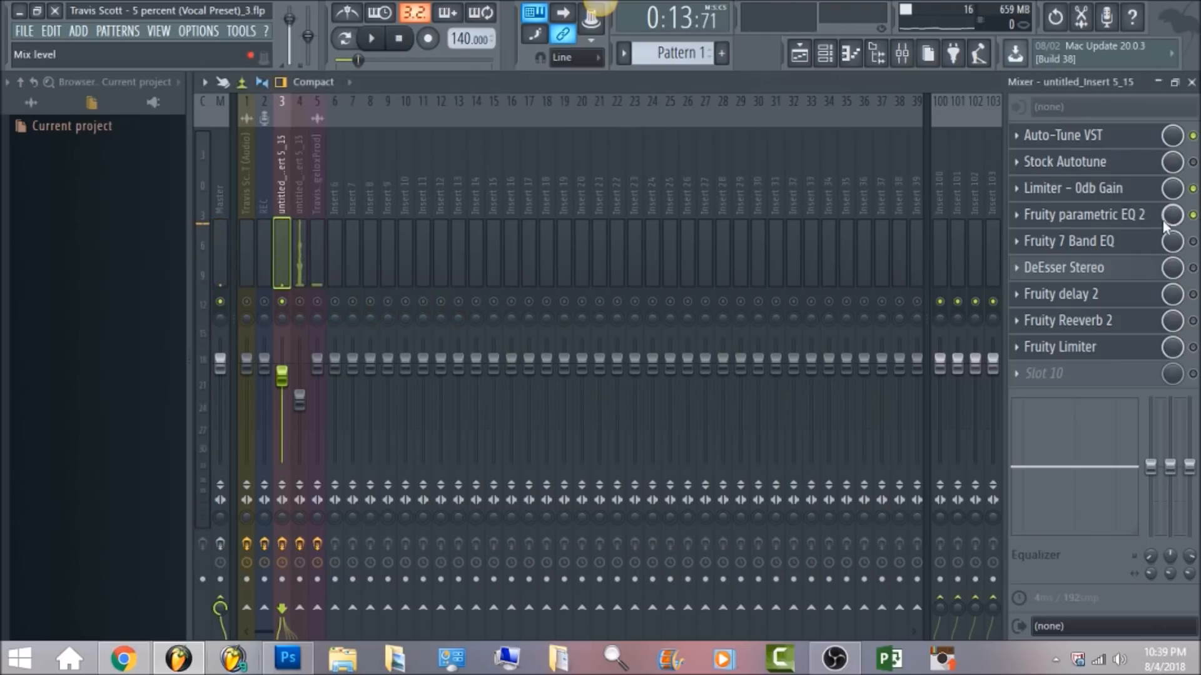
left_click(1135, 219)
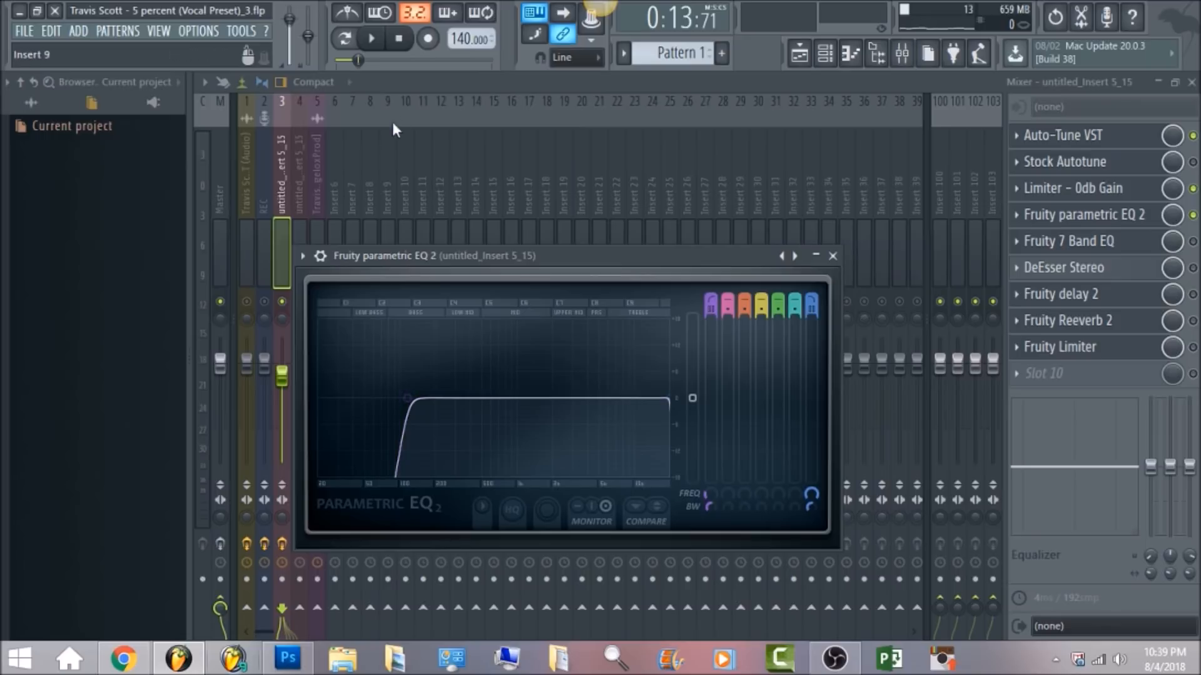
left_click(375, 45)
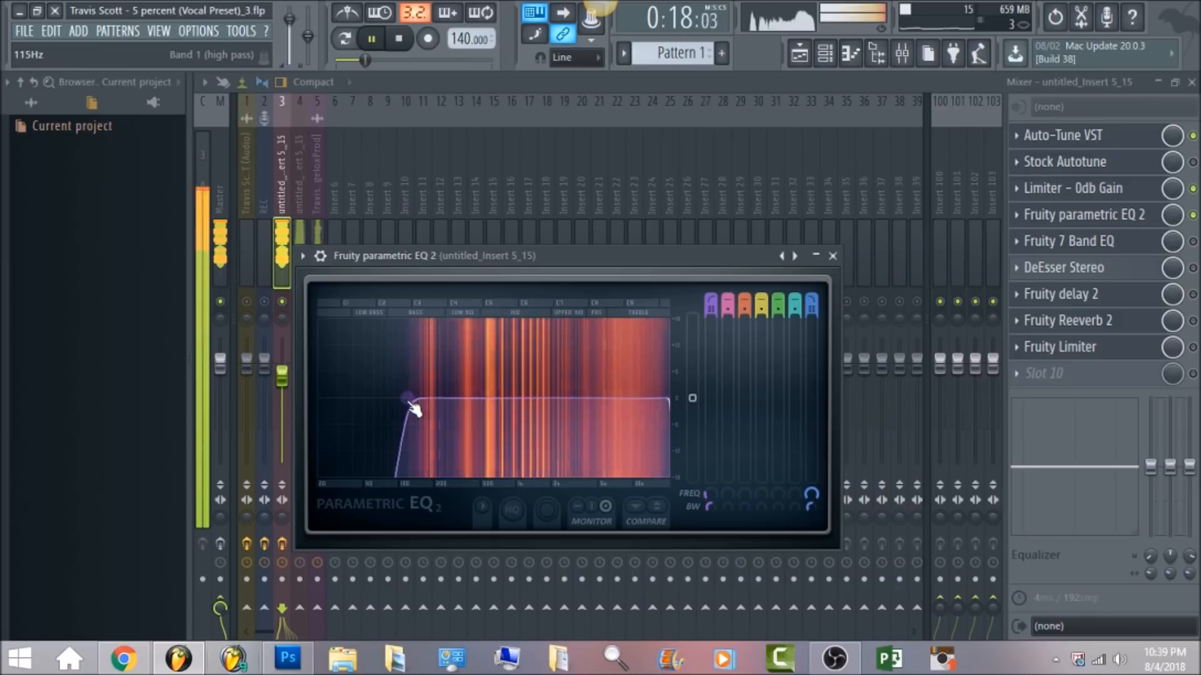
left_click(398, 38)
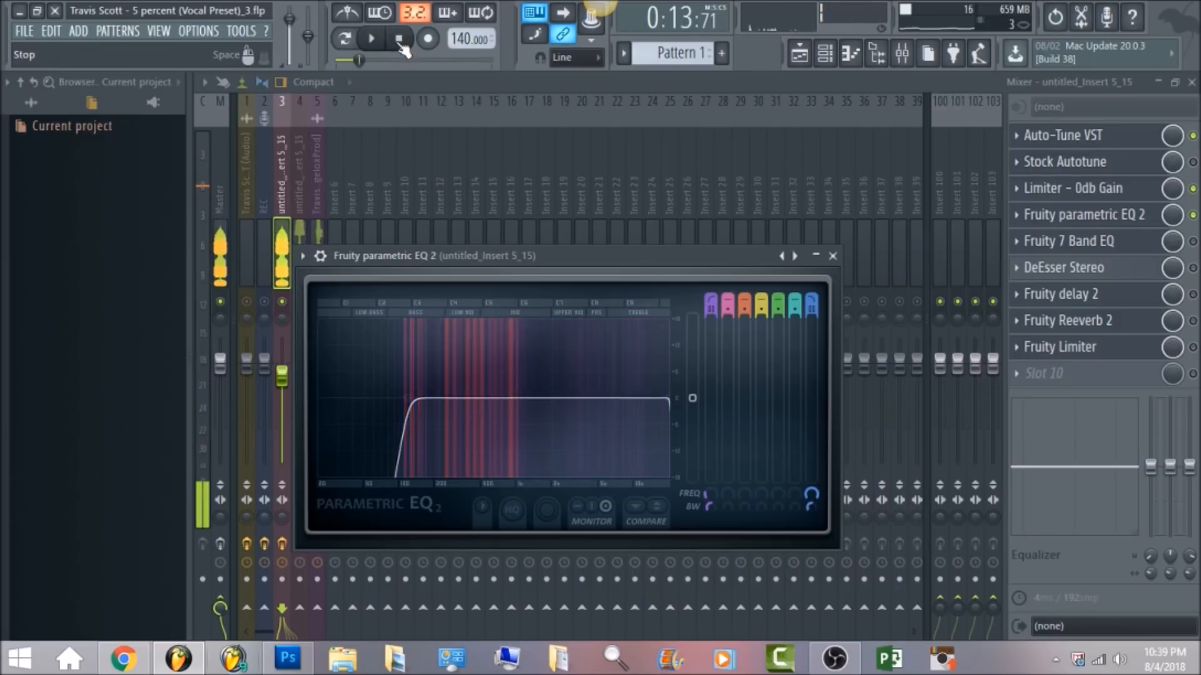
Step: Enable Fruity 7 Band EQ on insert 3, review its band gains and audition the vocal
left_click(1192, 244)
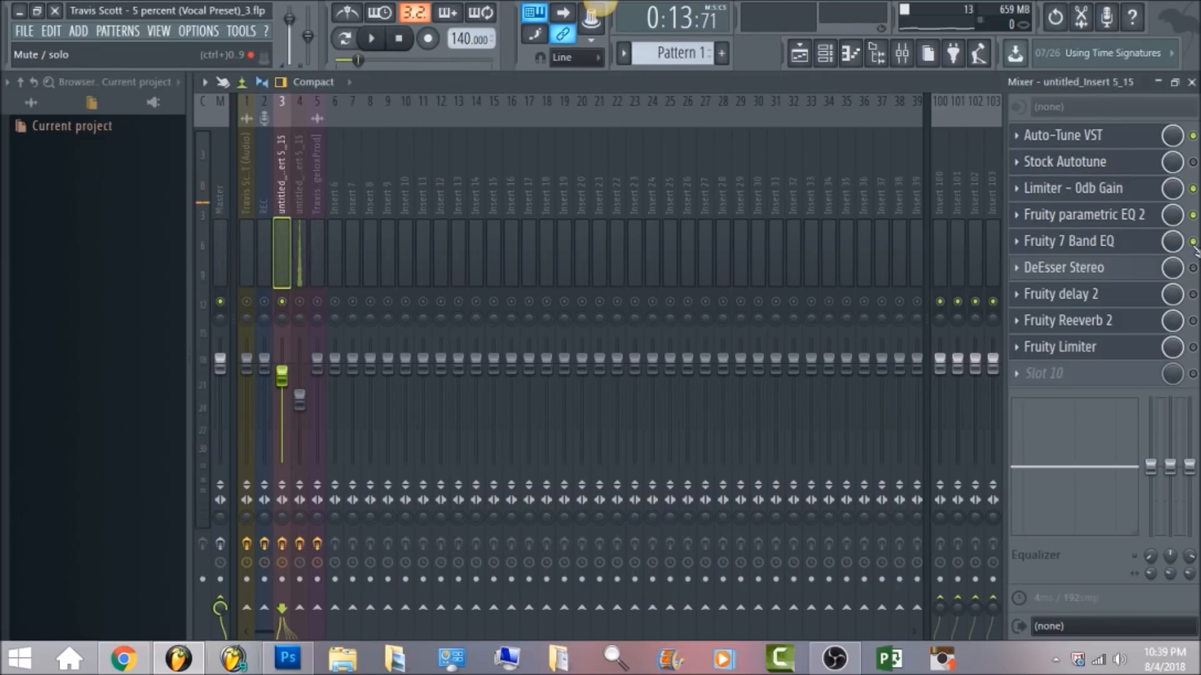
left_click(1124, 249)
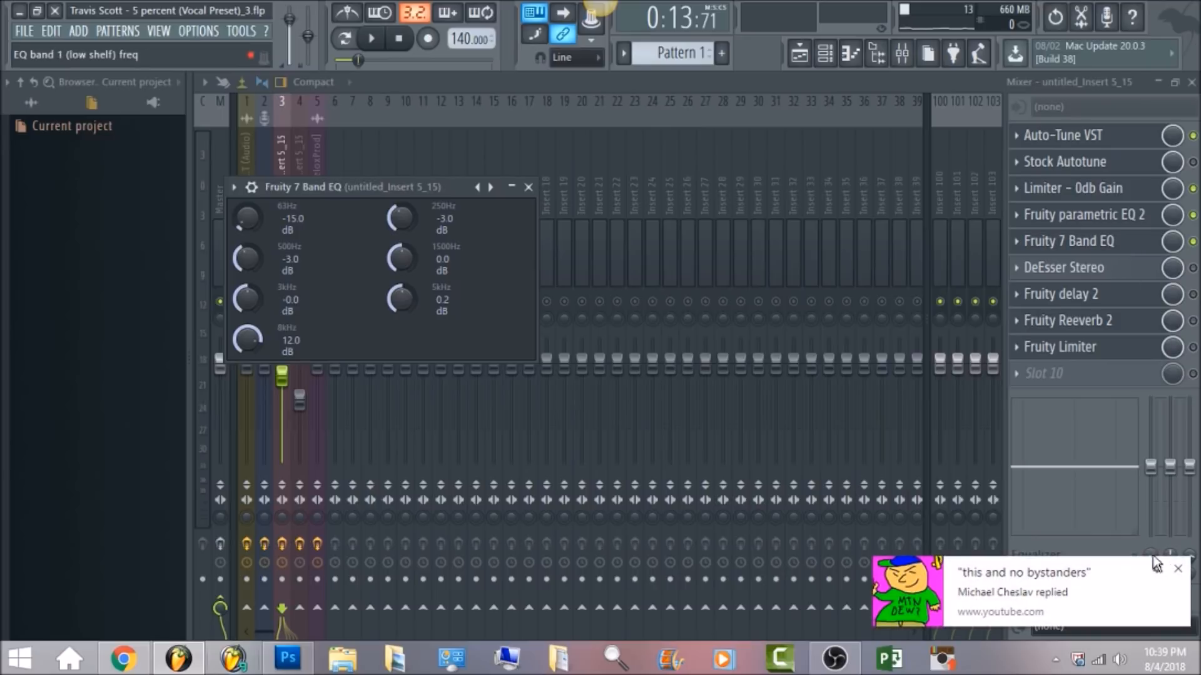
left_click(1178, 569)
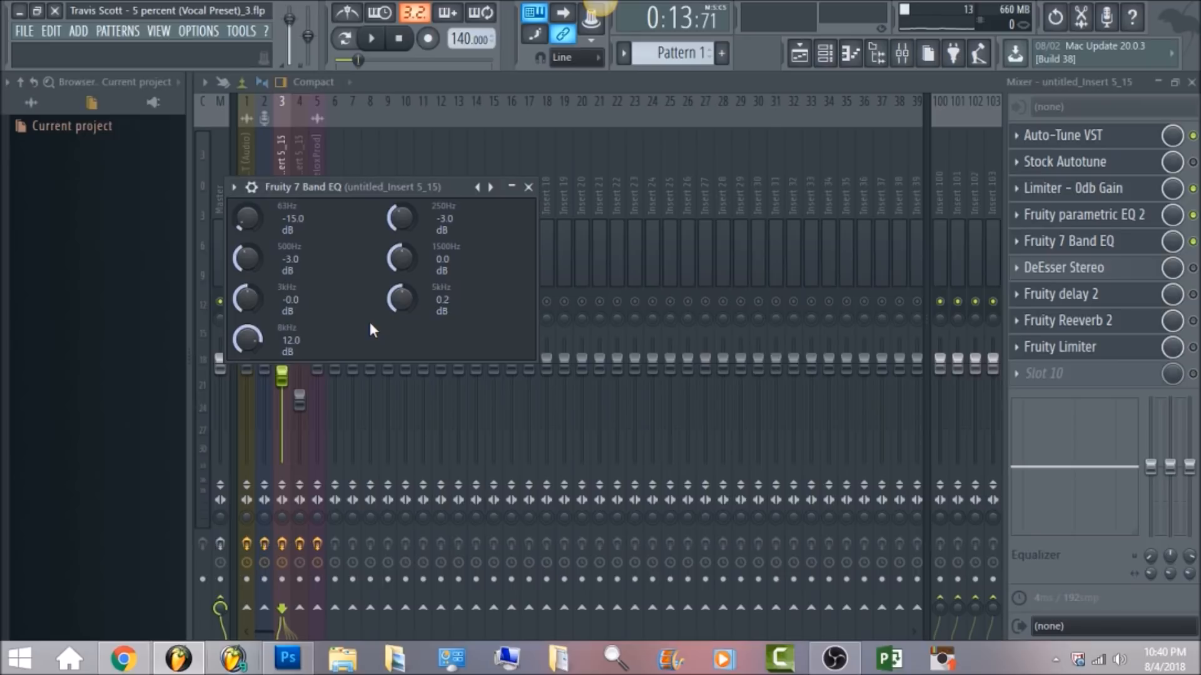
left_click(373, 39)
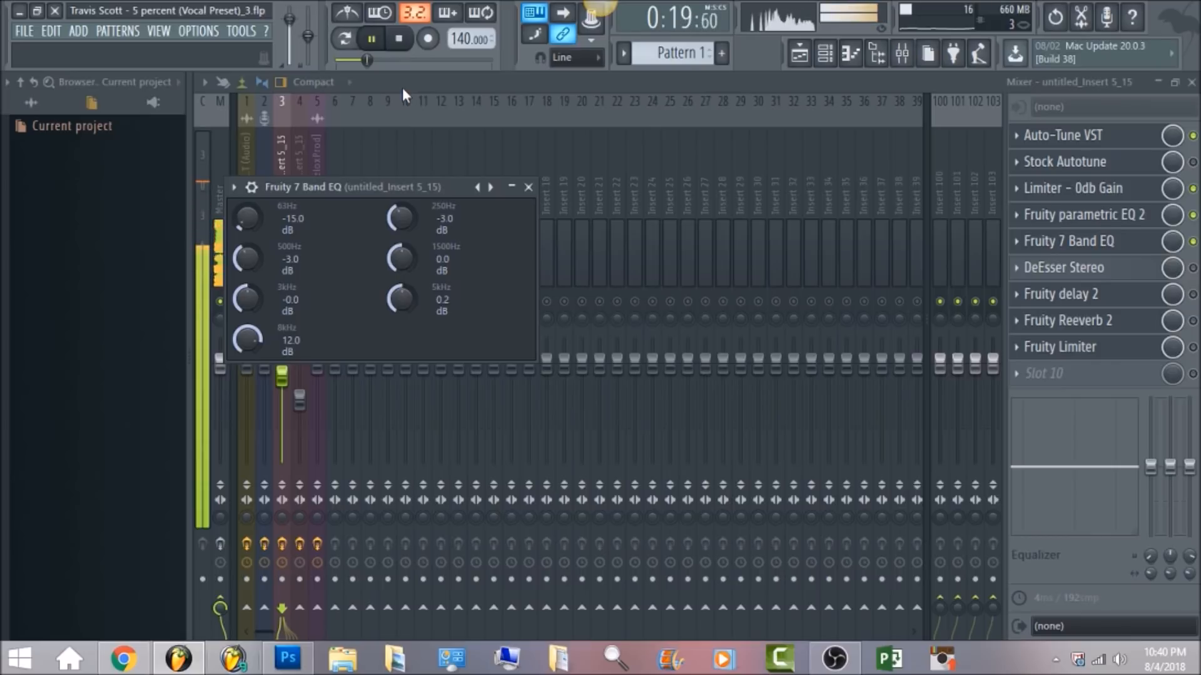
left_click(400, 39)
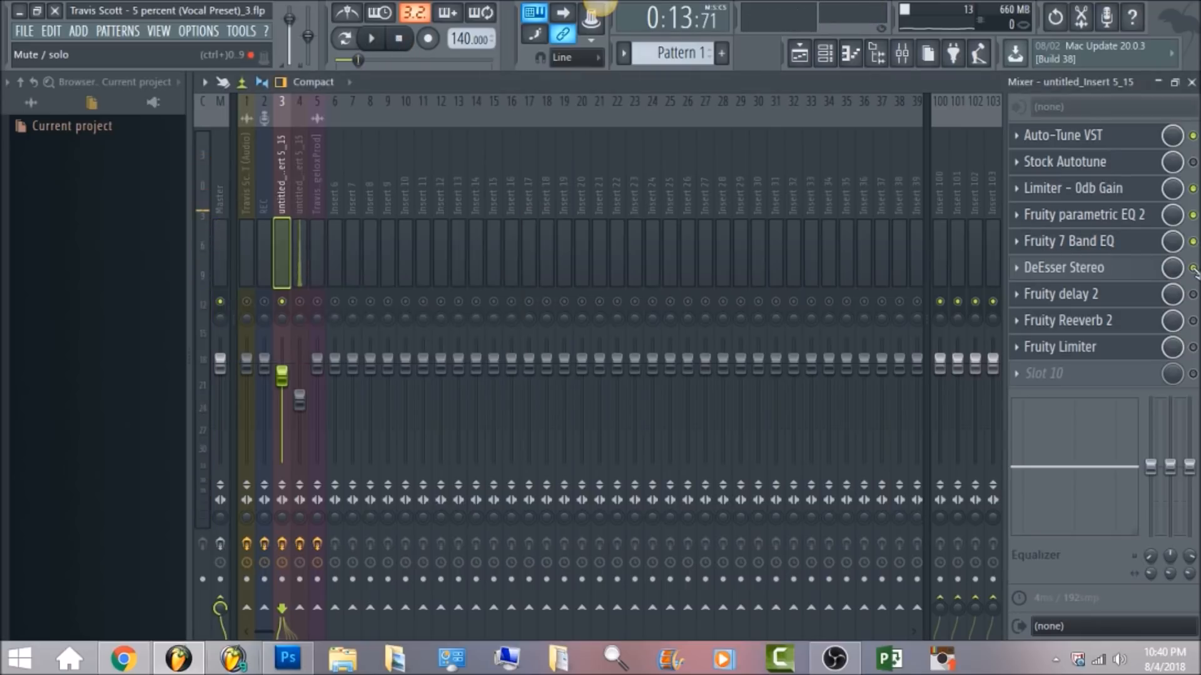
Step: Choose the HighPass sidechain filter in DeEsser Stereo on insert 3 and audition the vocal through it
left_click(1148, 269)
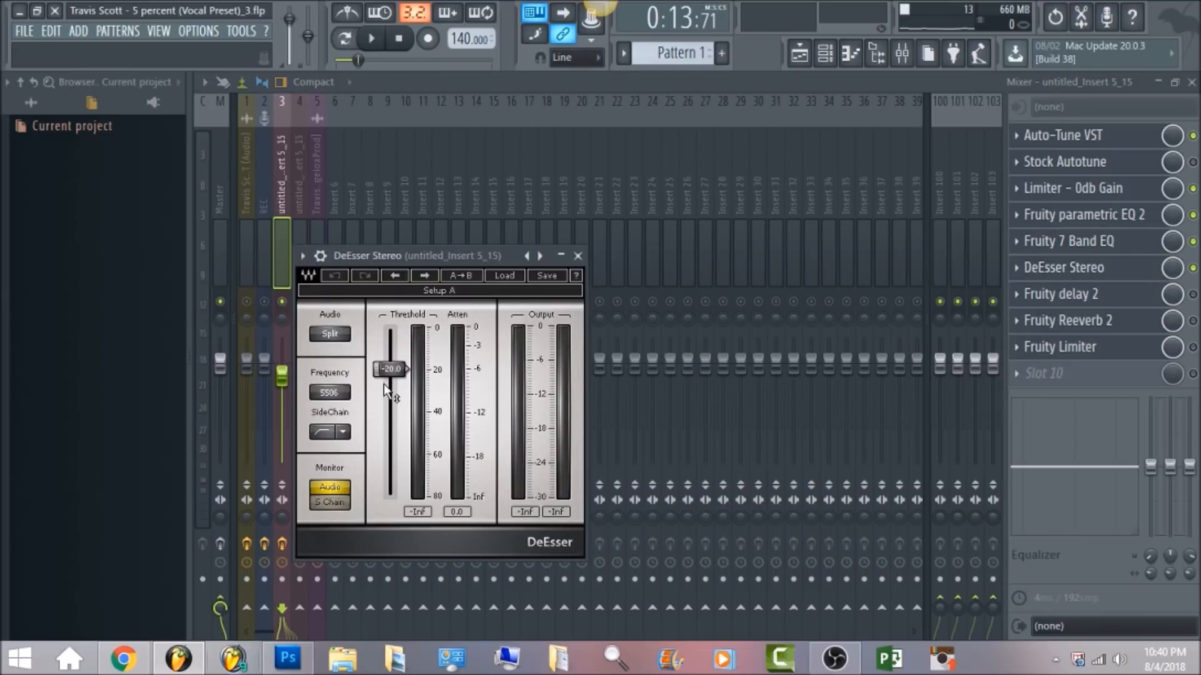
left_click(342, 433)
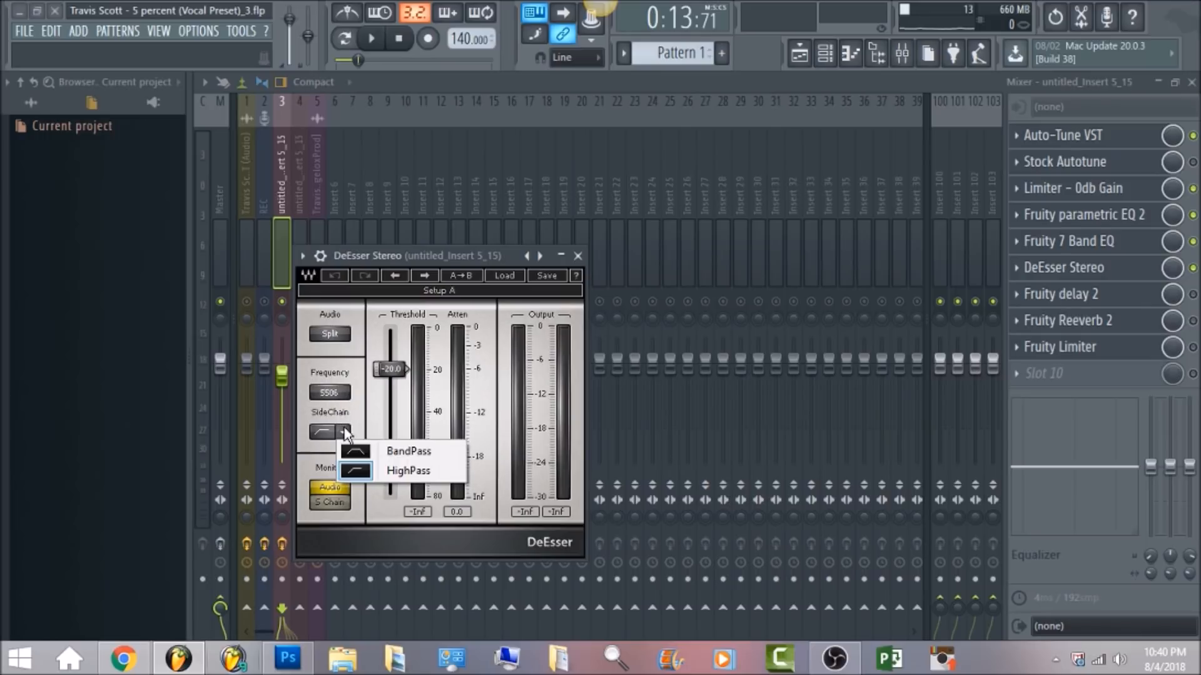
left_click(375, 472)
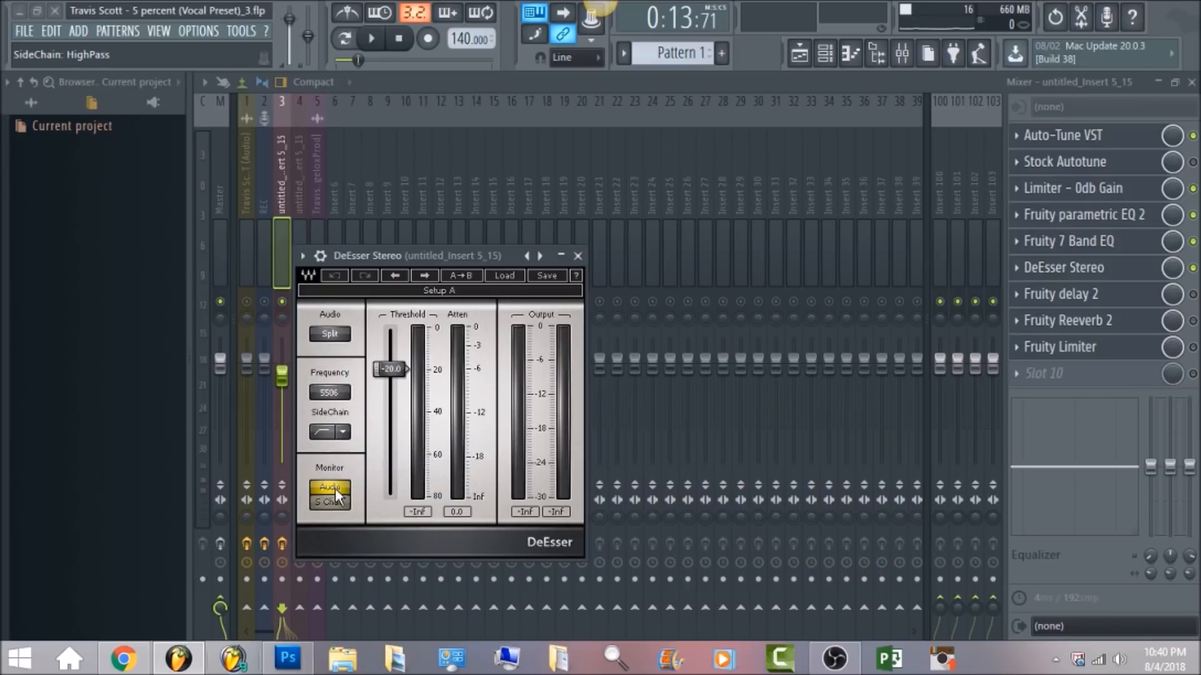
left_click(374, 39)
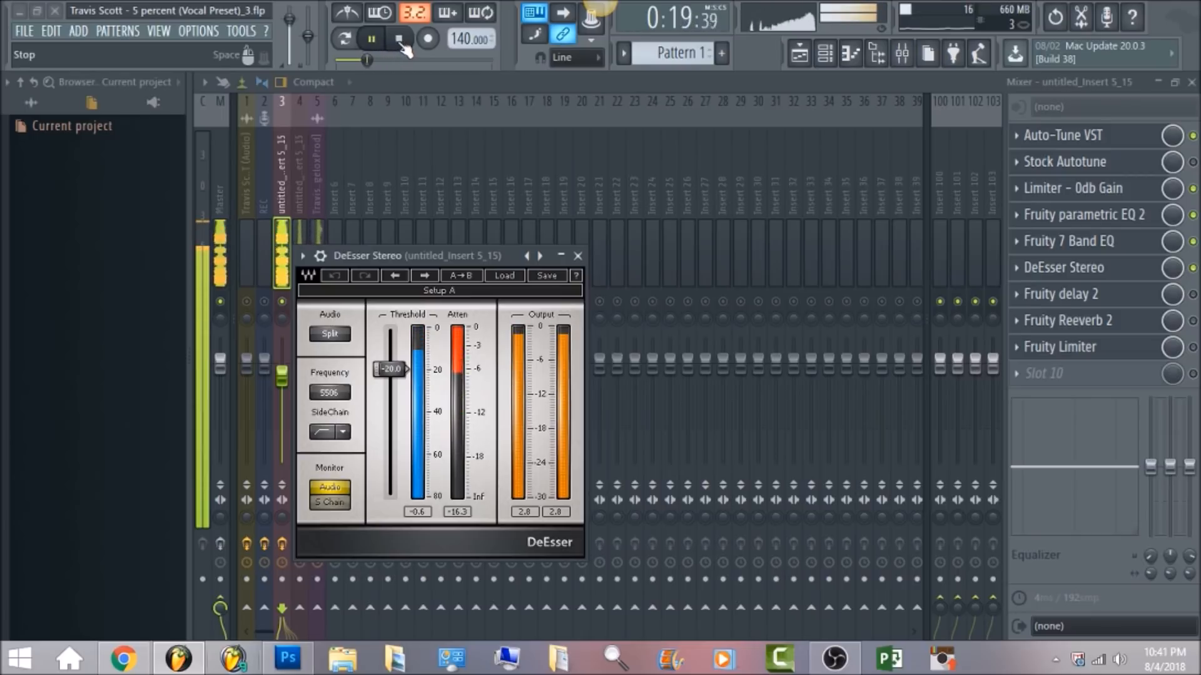
left_click(401, 42)
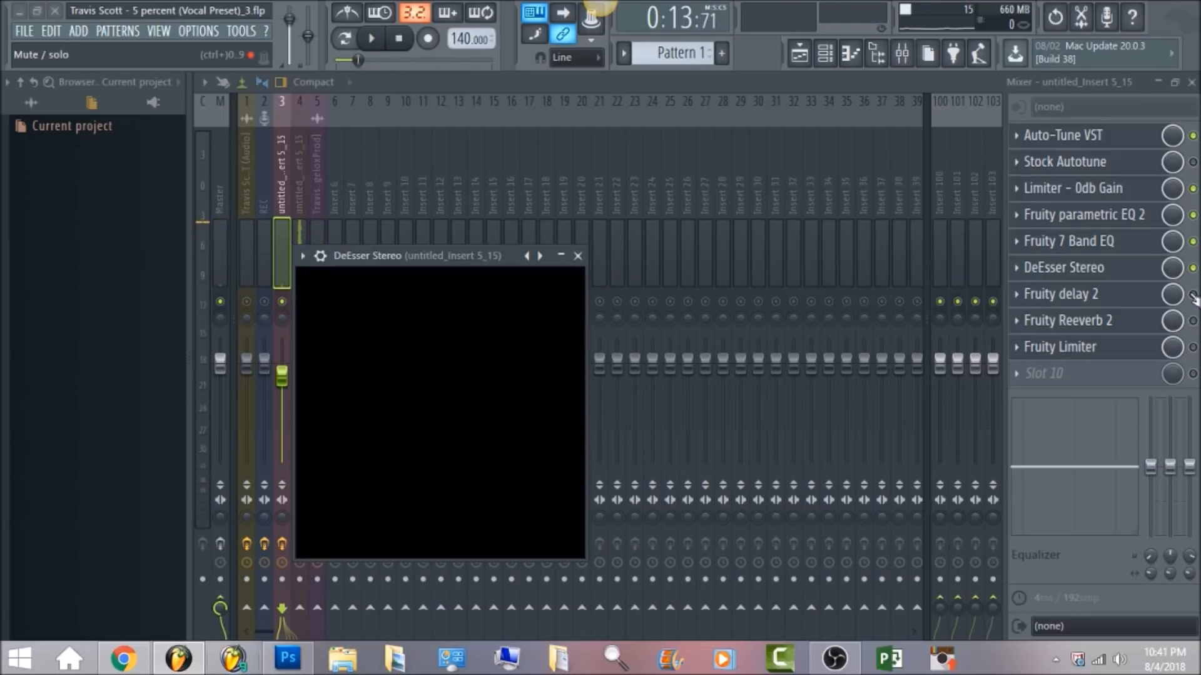
Step: Enable Fruity delay 2 on insert 3, view its delay settings and audition the vocal through it
left_click(1193, 295)
left_click(1155, 296)
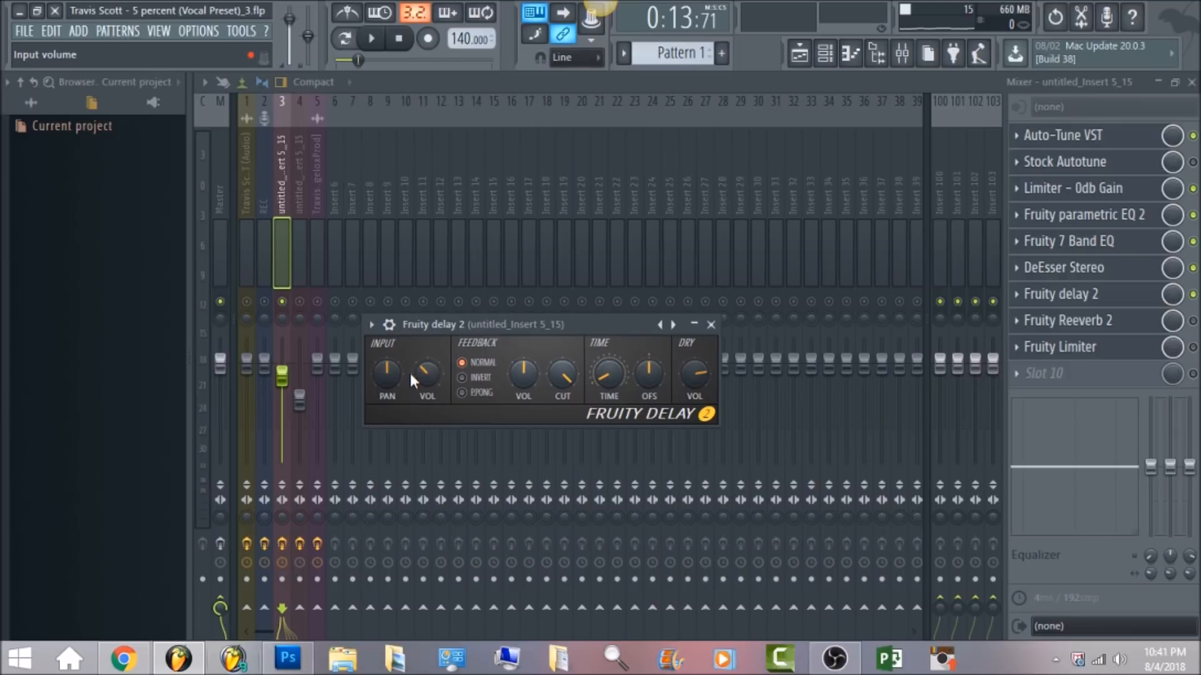
left_click(372, 39)
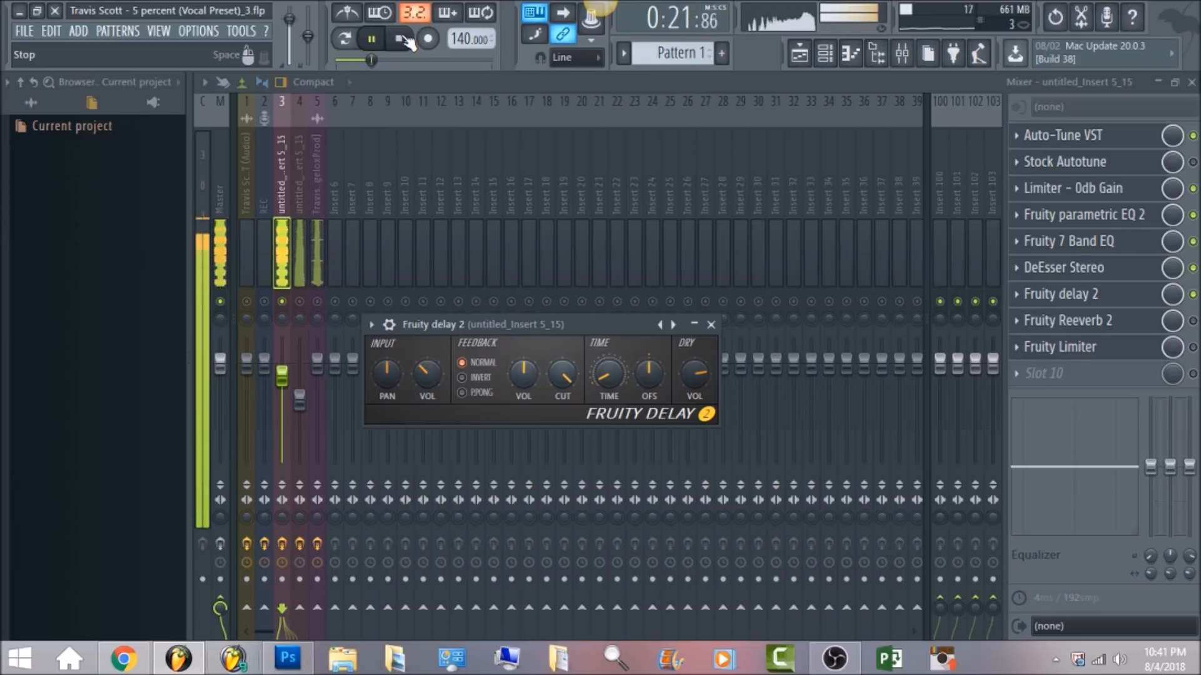
left_click(400, 39)
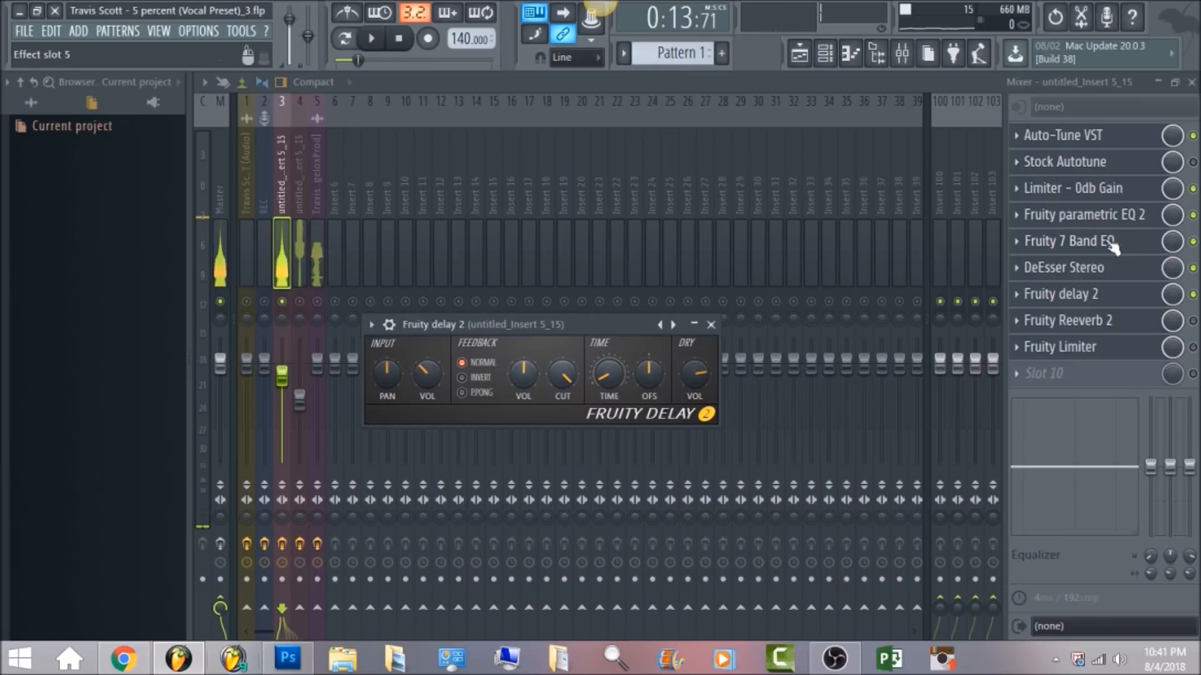
Step: Enable Fruity Reeverb 2 on insert 3, check its wet level and audition the vocal with the reverb
left_click(1192, 320)
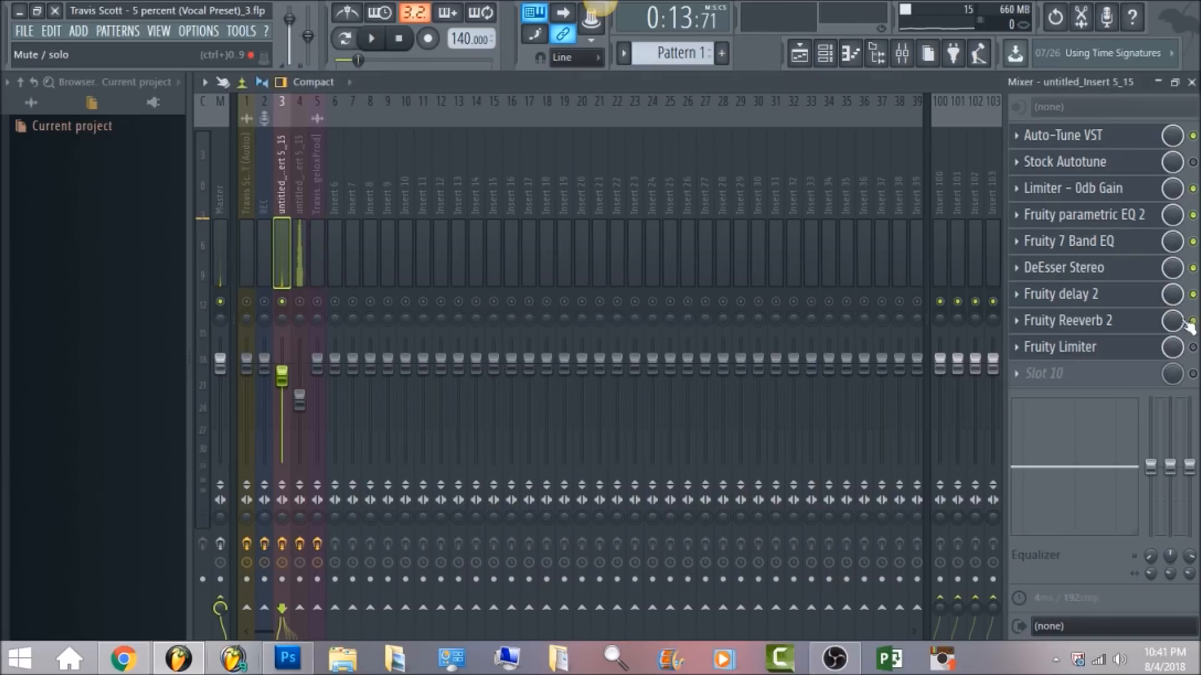
left_click(1129, 321)
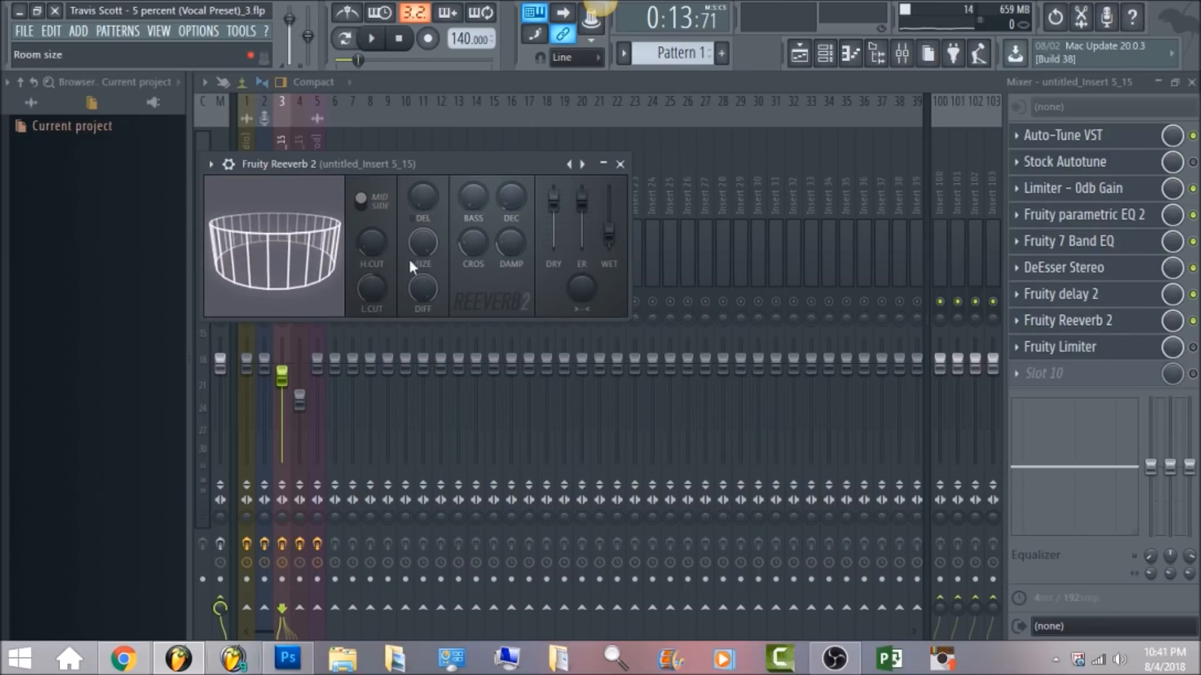
left_click(611, 249)
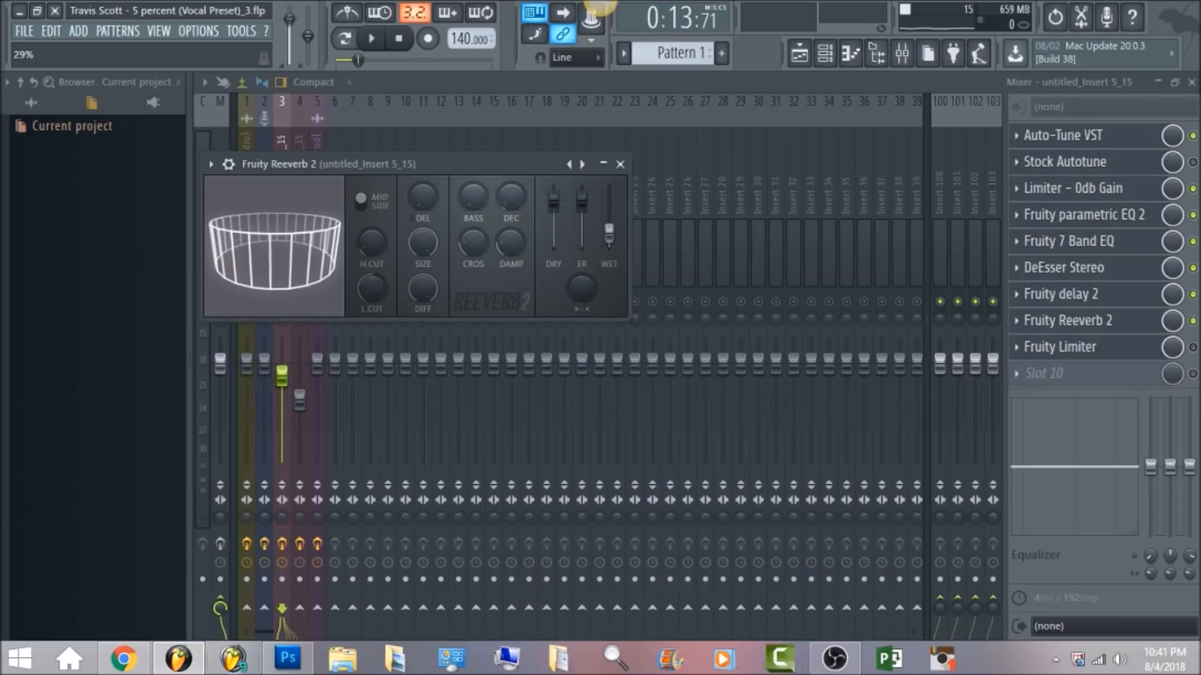
left_click_drag(611, 248, 611, 236)
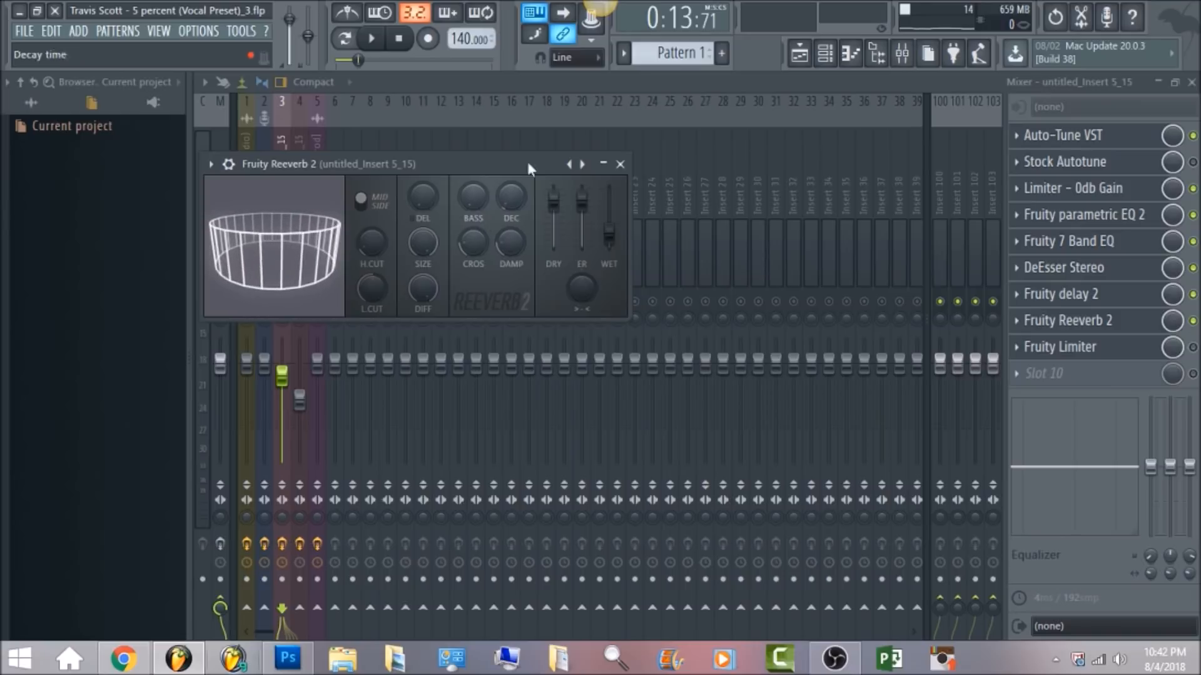
left_click(618, 77)
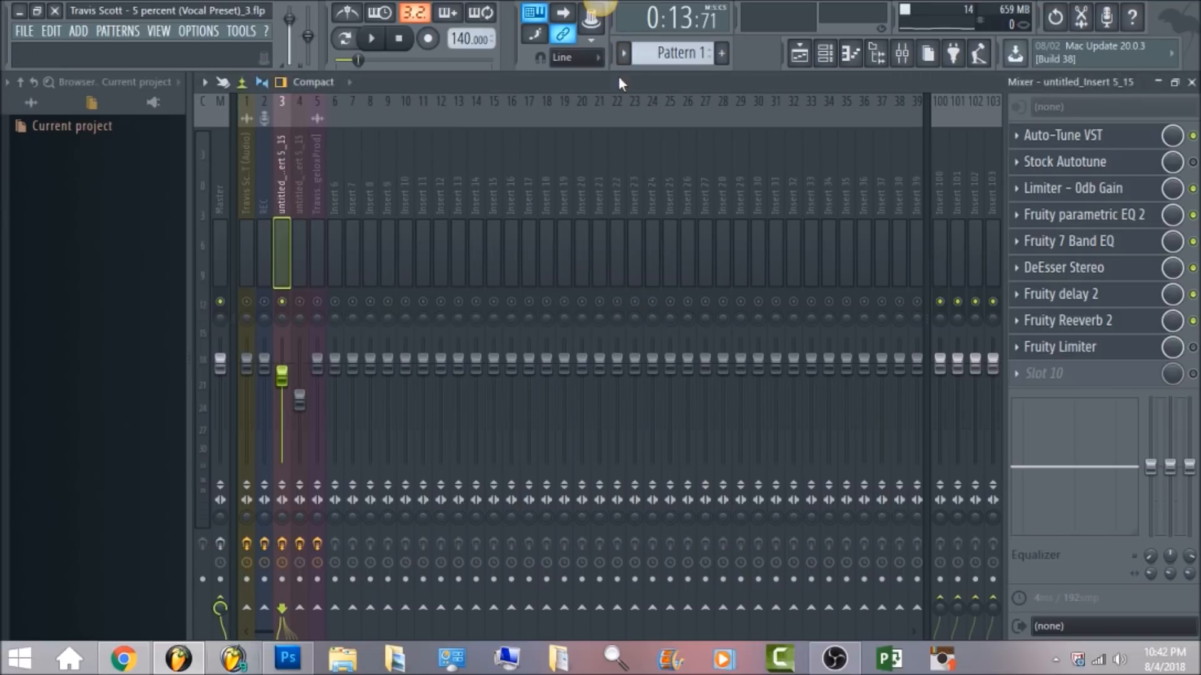
left_click(375, 45)
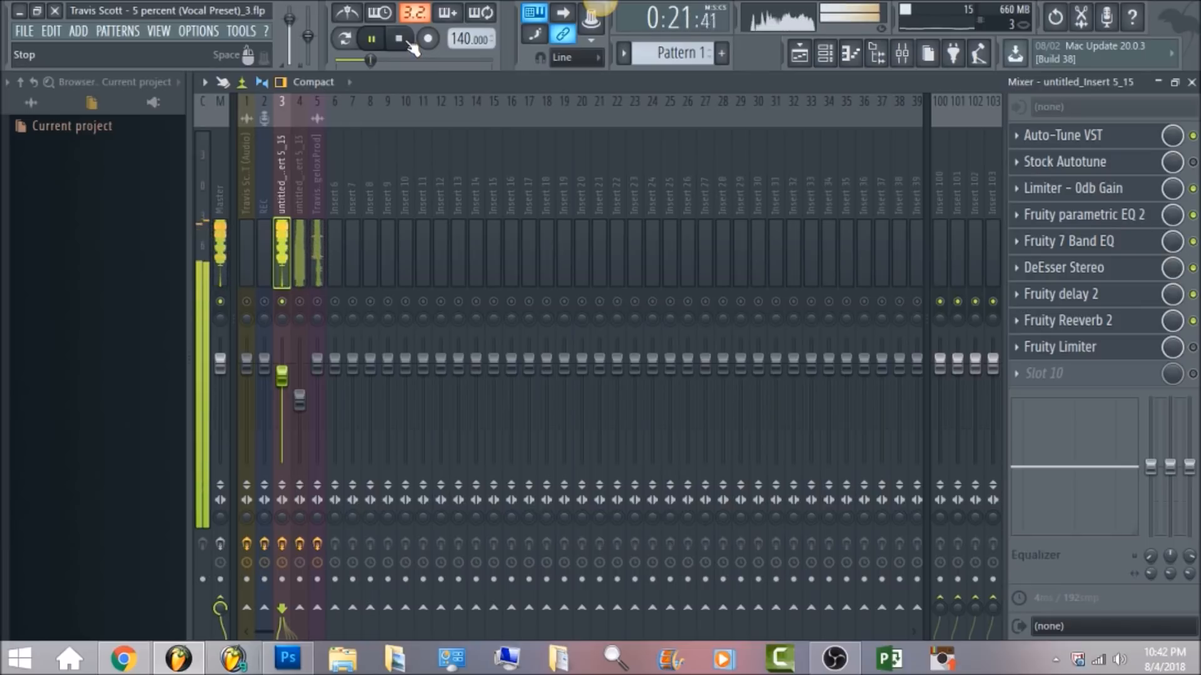
left_click(409, 42)
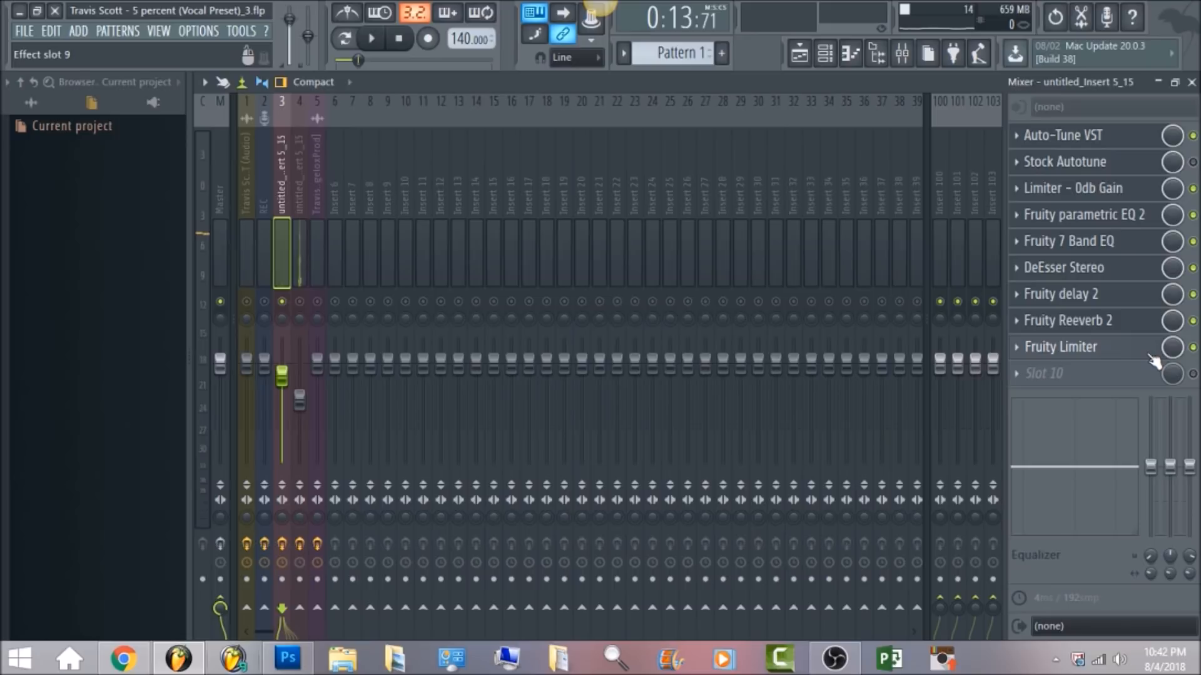
Step: Enable Fruity Limiter in slot 9 of insert 3, check its gain and audition the vocal with the full chain
left_click(1148, 349)
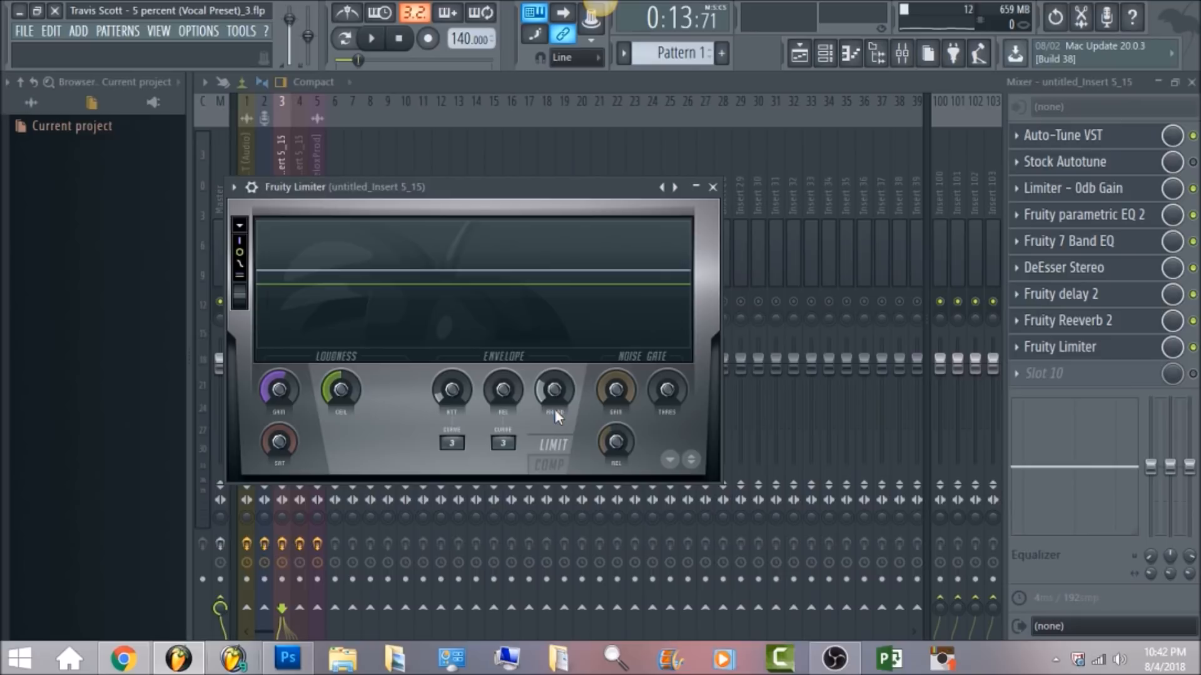
left_click_drag(279, 389, 500, 264)
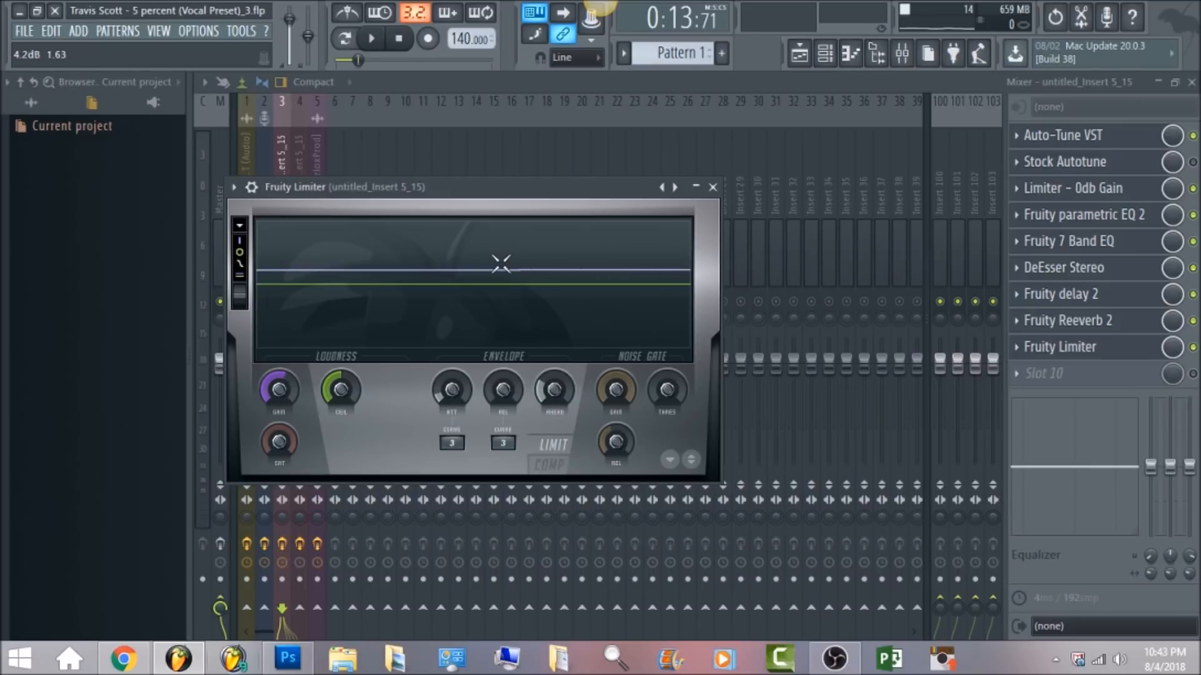
left_click(386, 40)
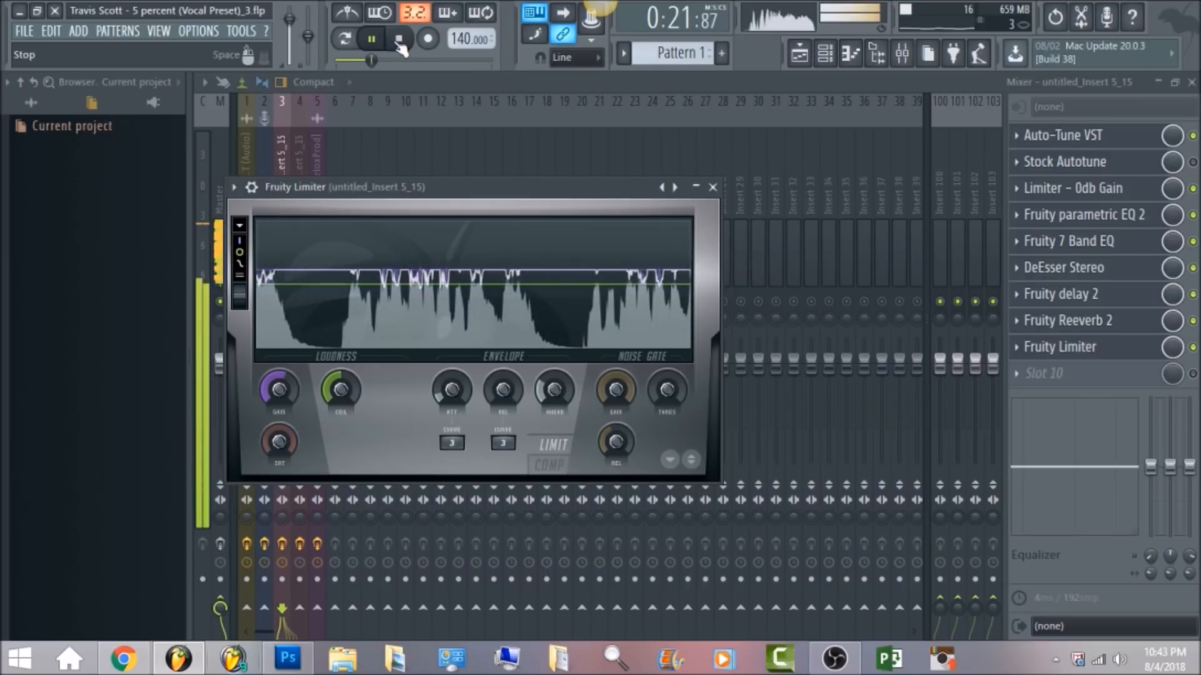
left_click(400, 38)
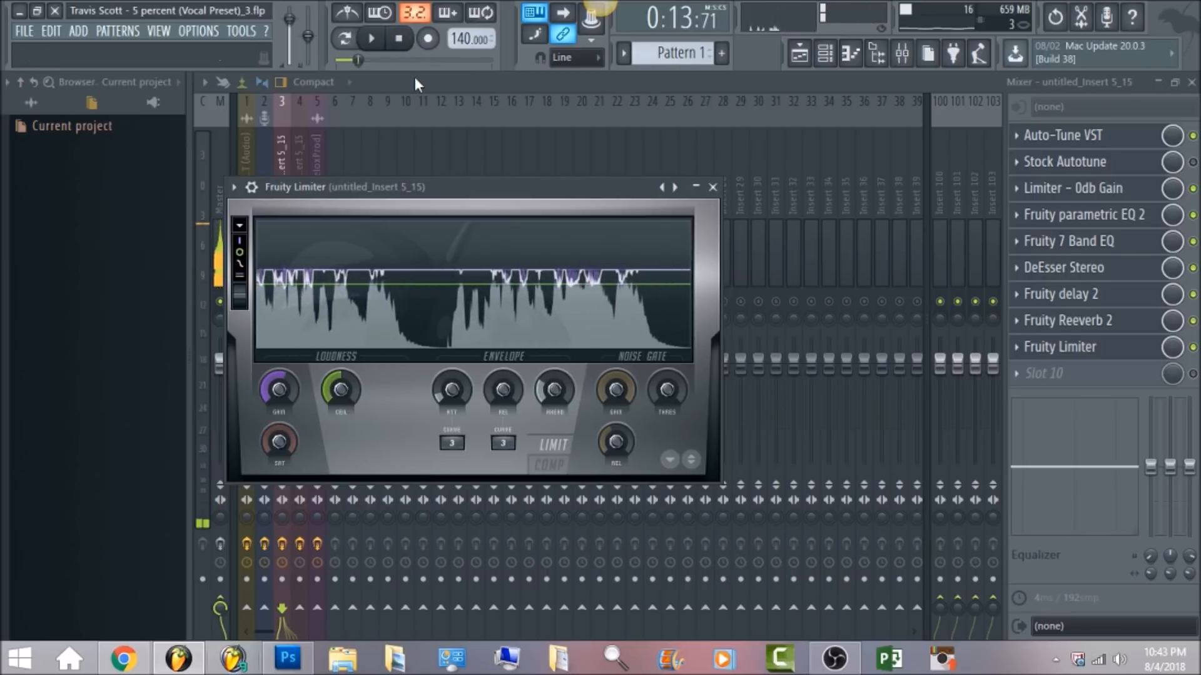
key("Escape")
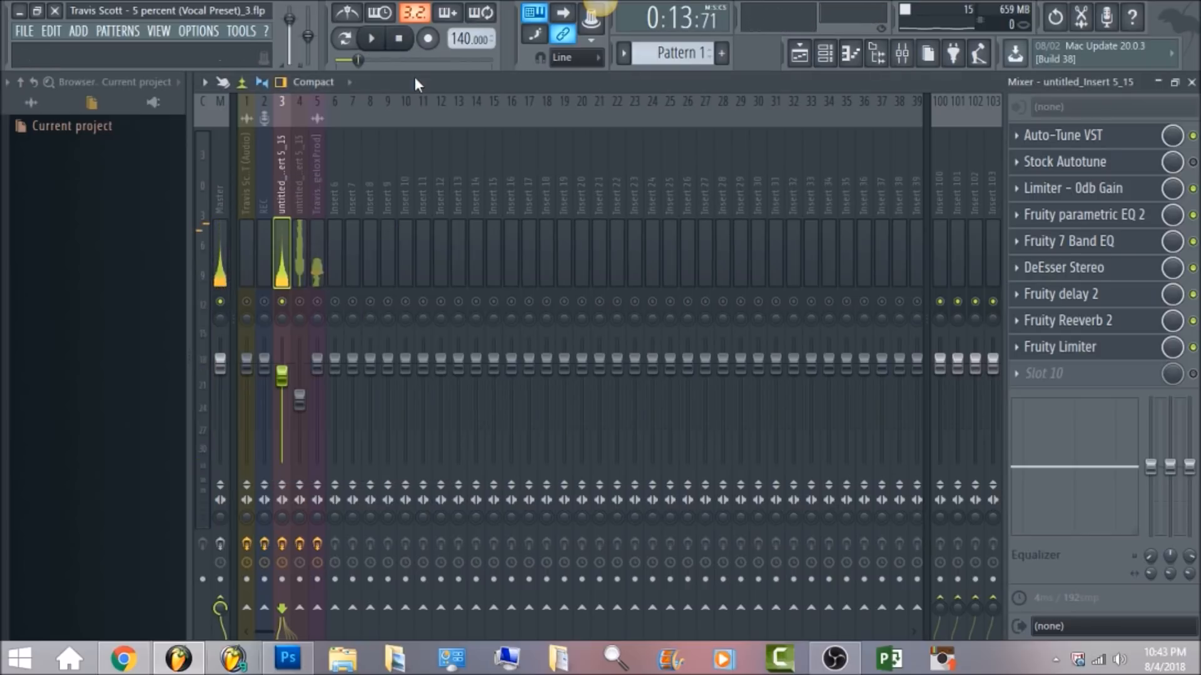
Step: Unmute insert 4 and view the file options for opening or saving insert 3's mixer track state
left_click(302, 184)
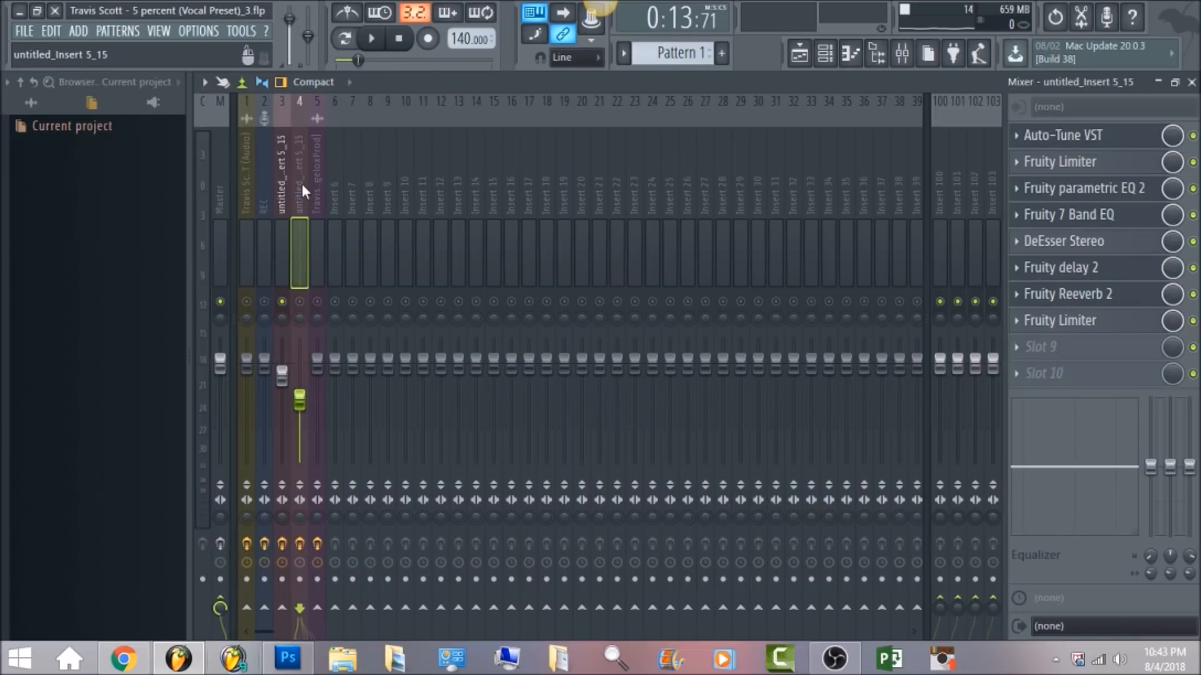
left_click(301, 300)
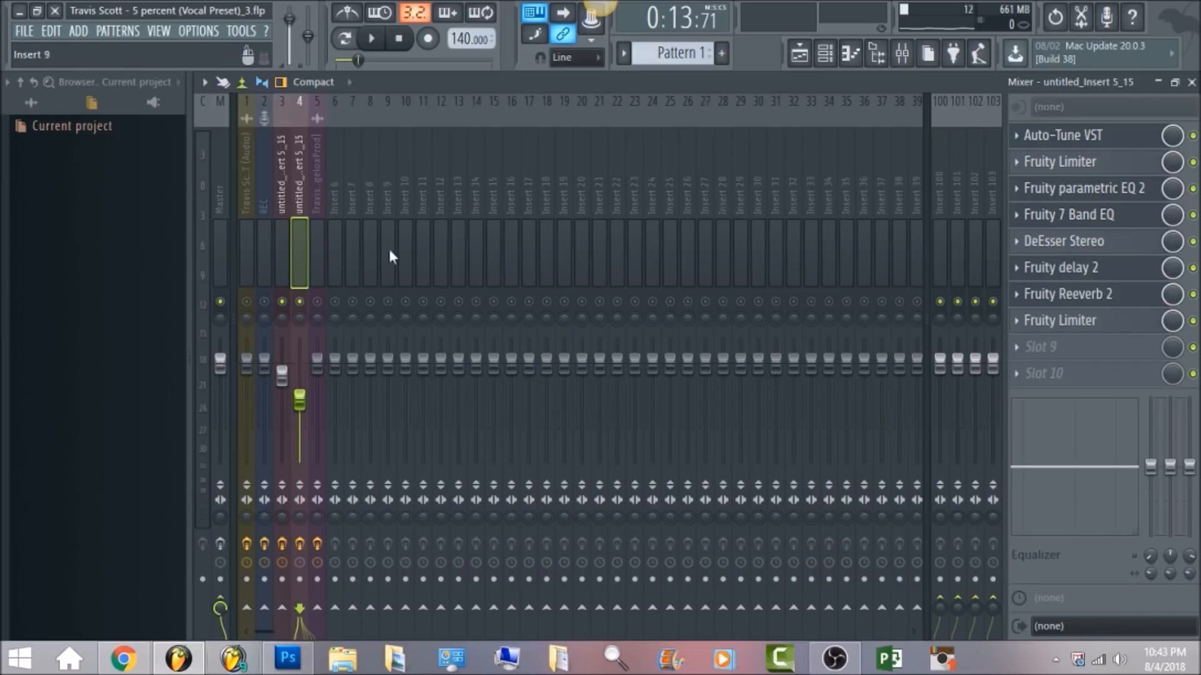
right_click(283, 175)
mouse_move(369, 173)
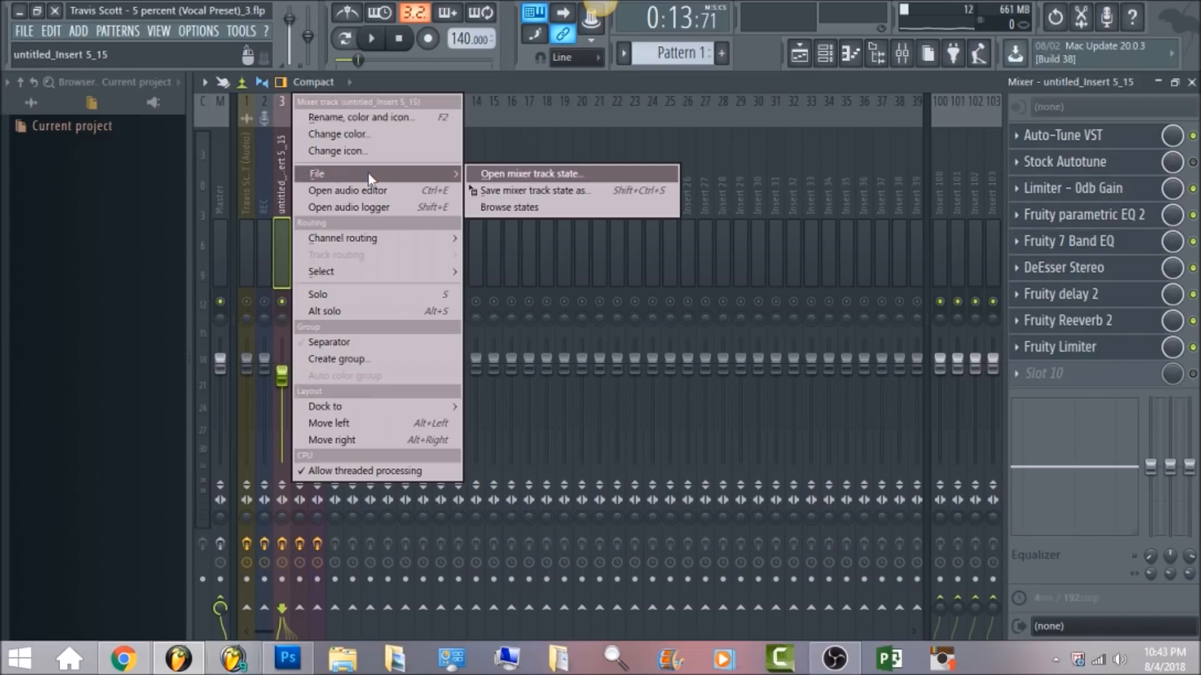
left_click(778, 83)
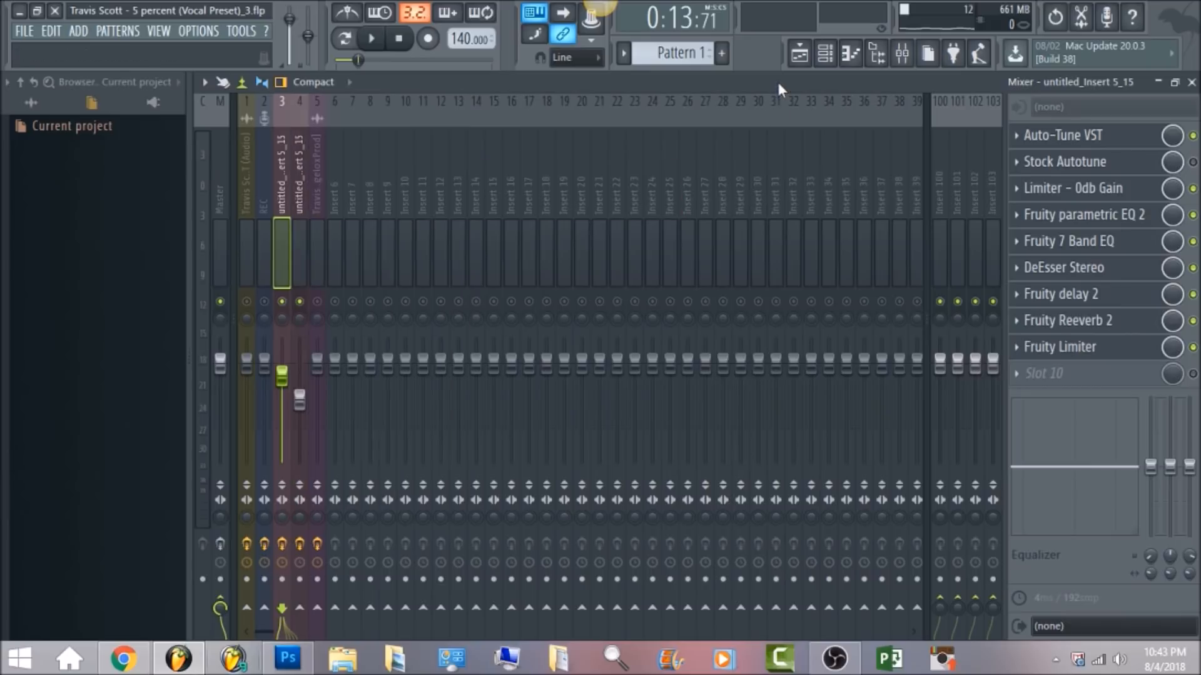
Step: Review the Fruity Reeverb 2 settings on insert 4
left_click(297, 200)
left_click(1084, 295)
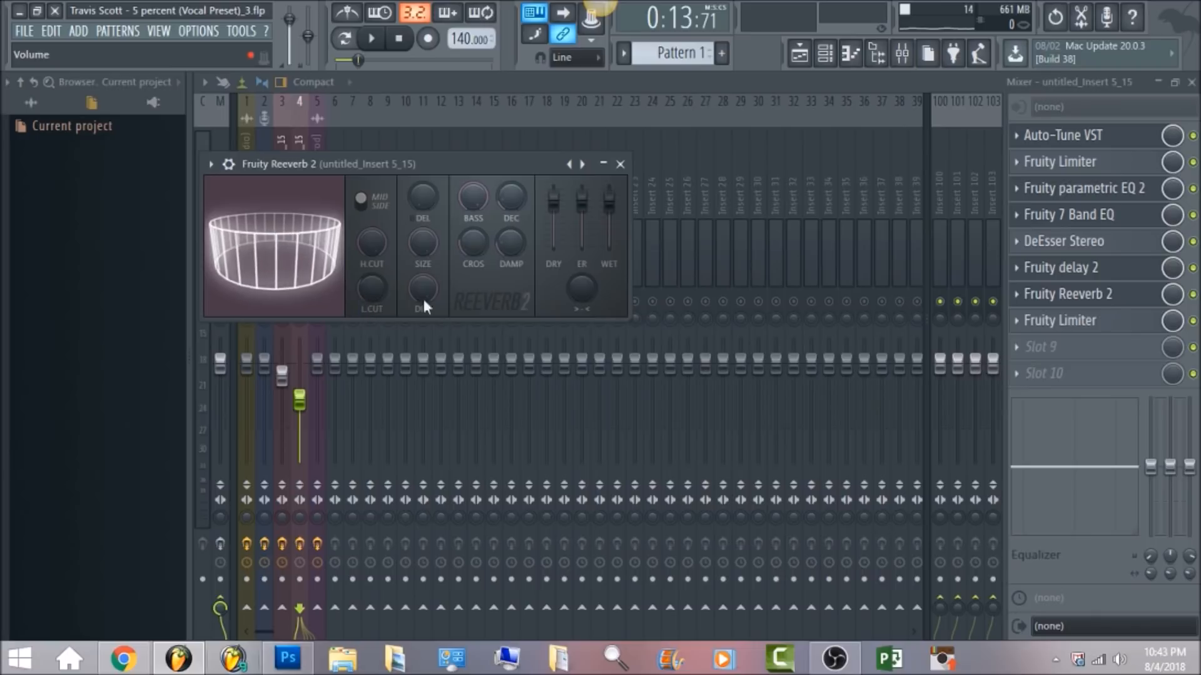
left_click(617, 94)
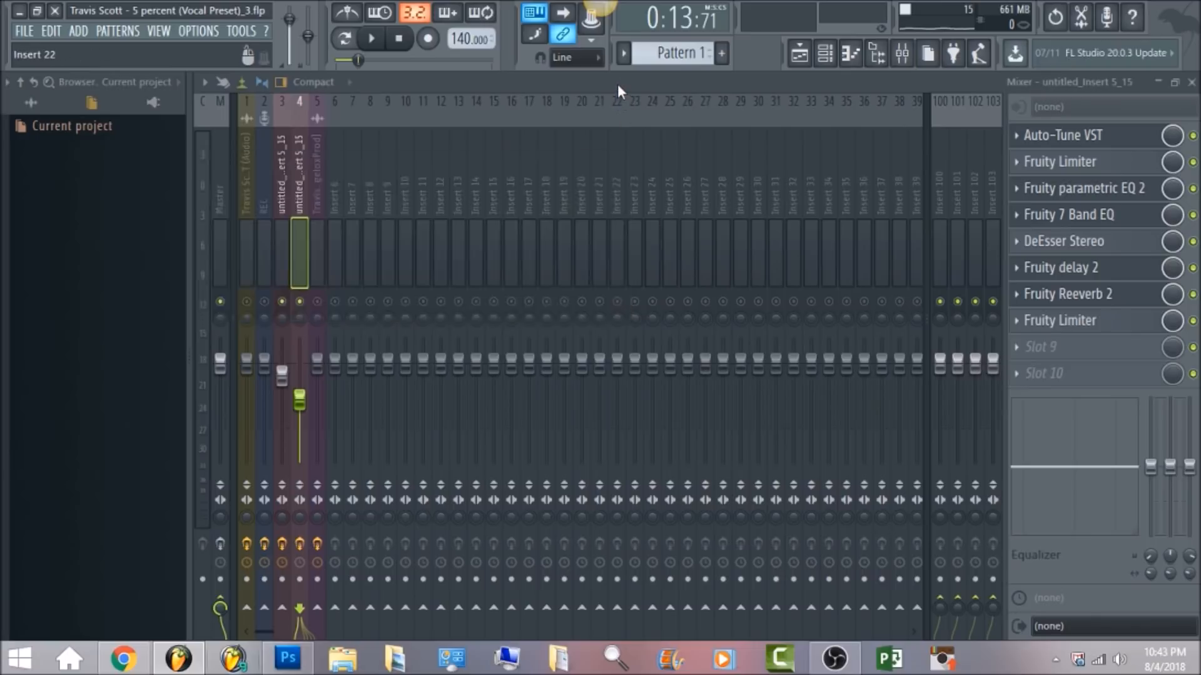
Step: Solo insert 4 and audition its vocals while checking the playlist and the mixer
right_click(304, 302)
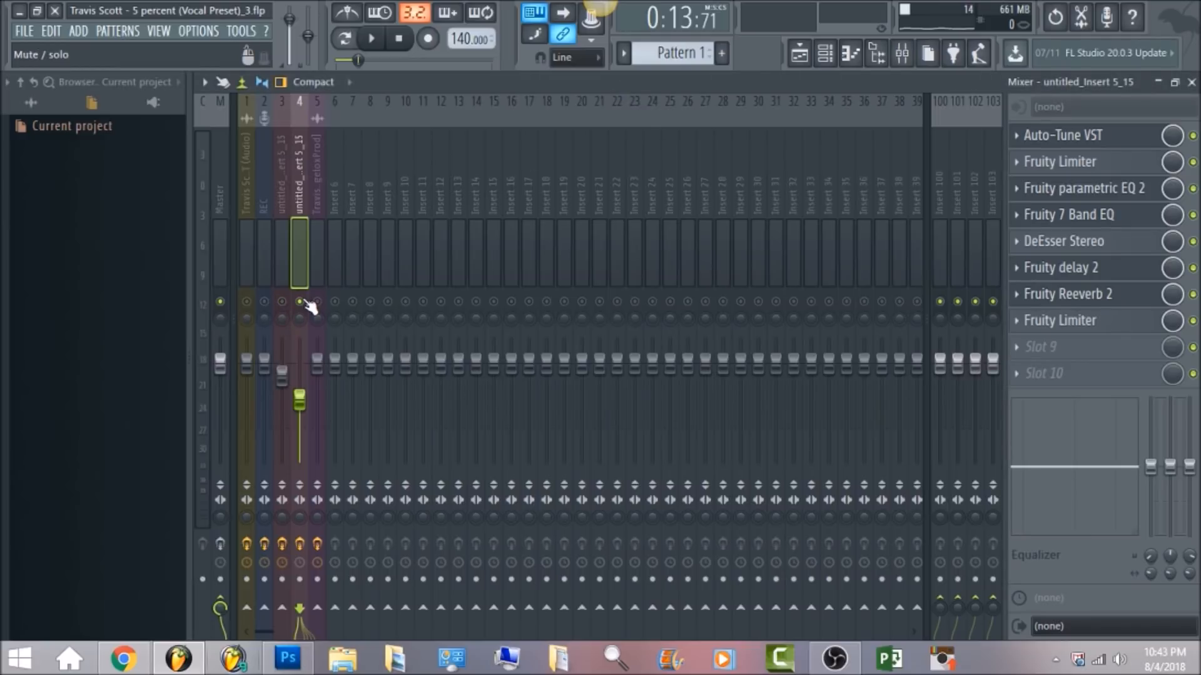
left_click(799, 53)
key("space")
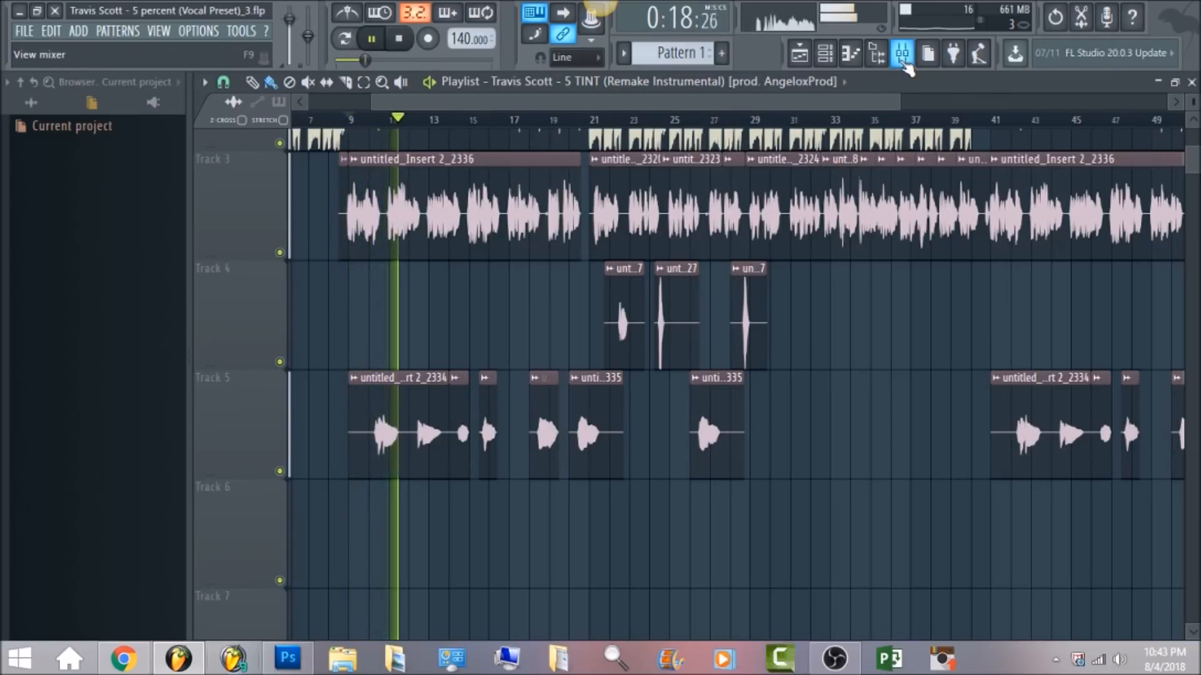
left_click(903, 61)
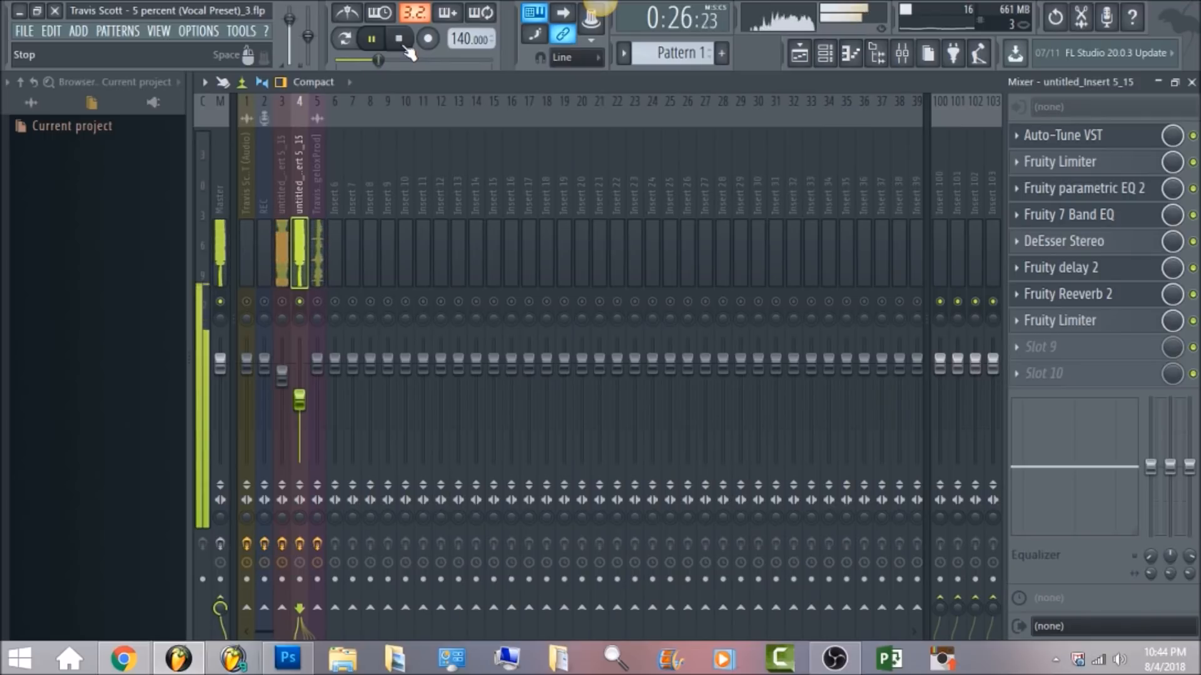
left_click(406, 47)
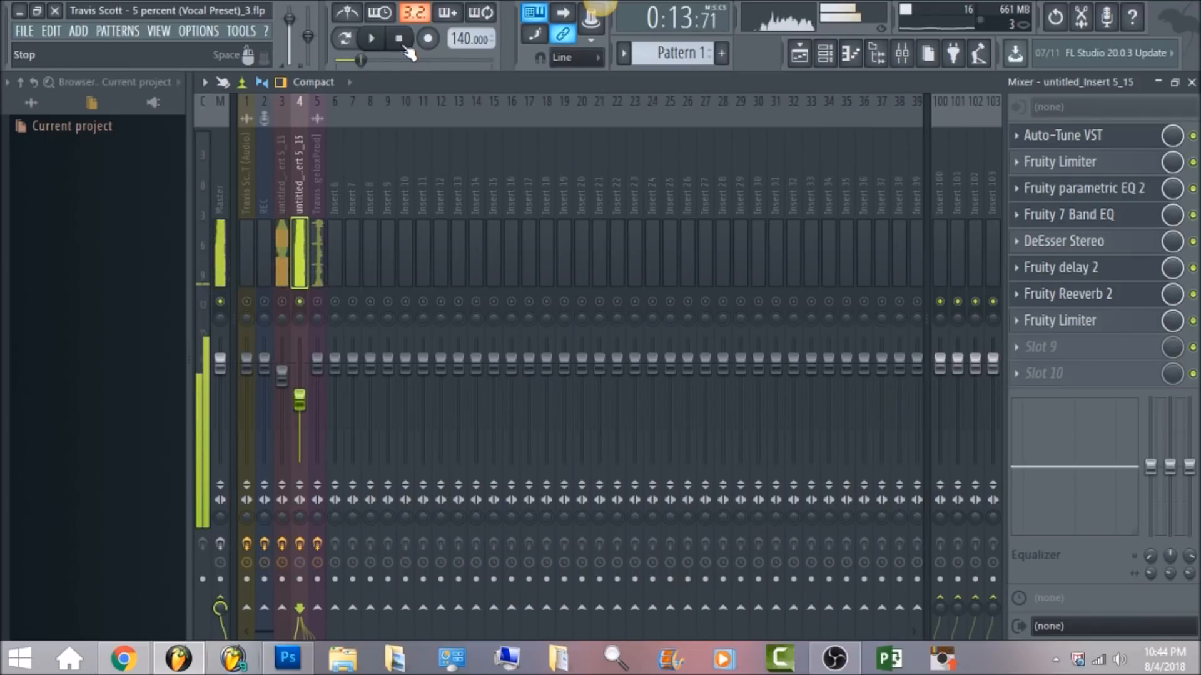
Step: Unmute inserts 3, 5 and 1 so they play together with insert 4
left_click(283, 302)
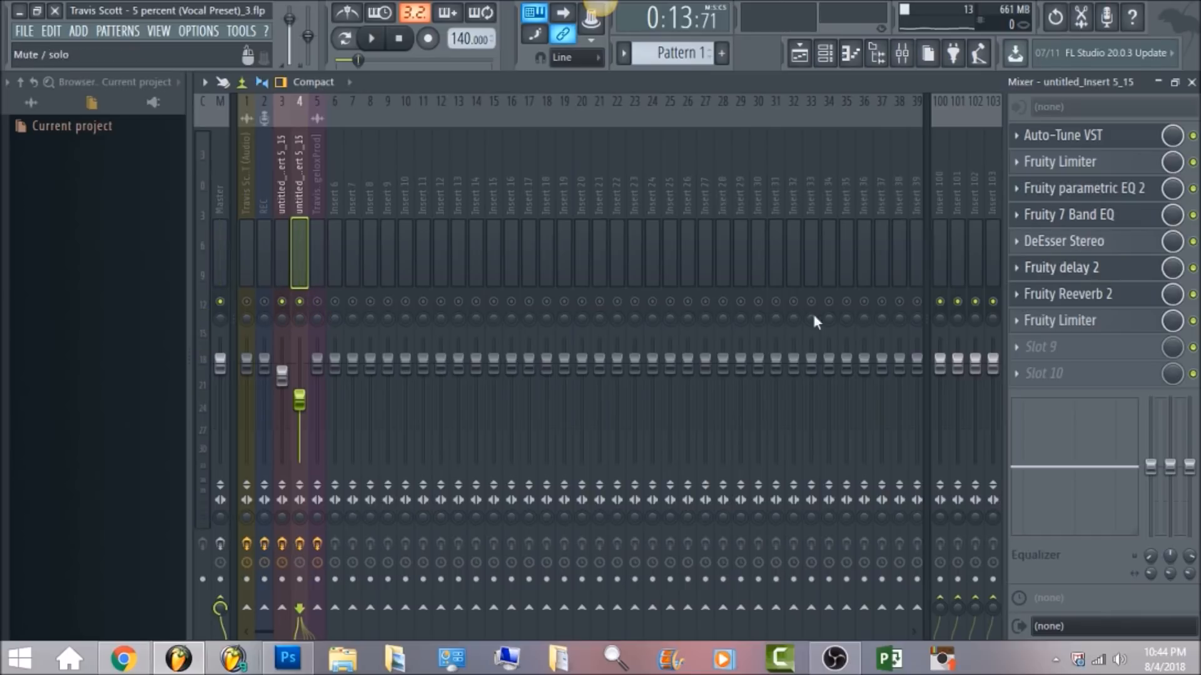
left_click(284, 198)
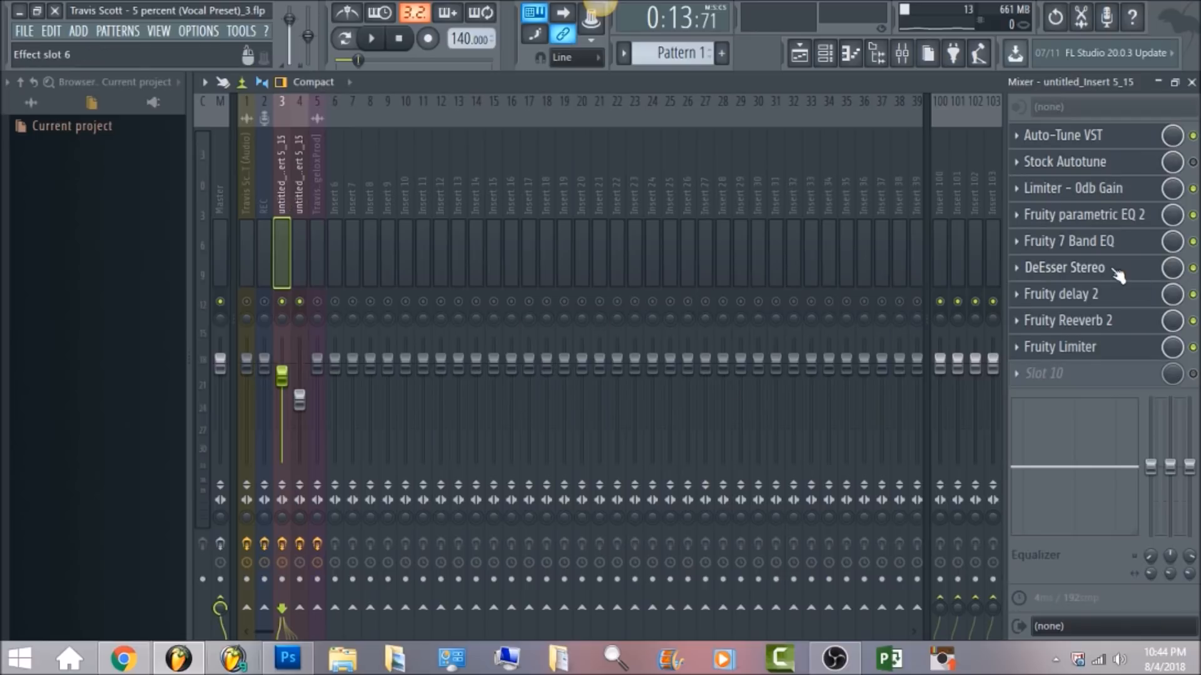
left_click(317, 302)
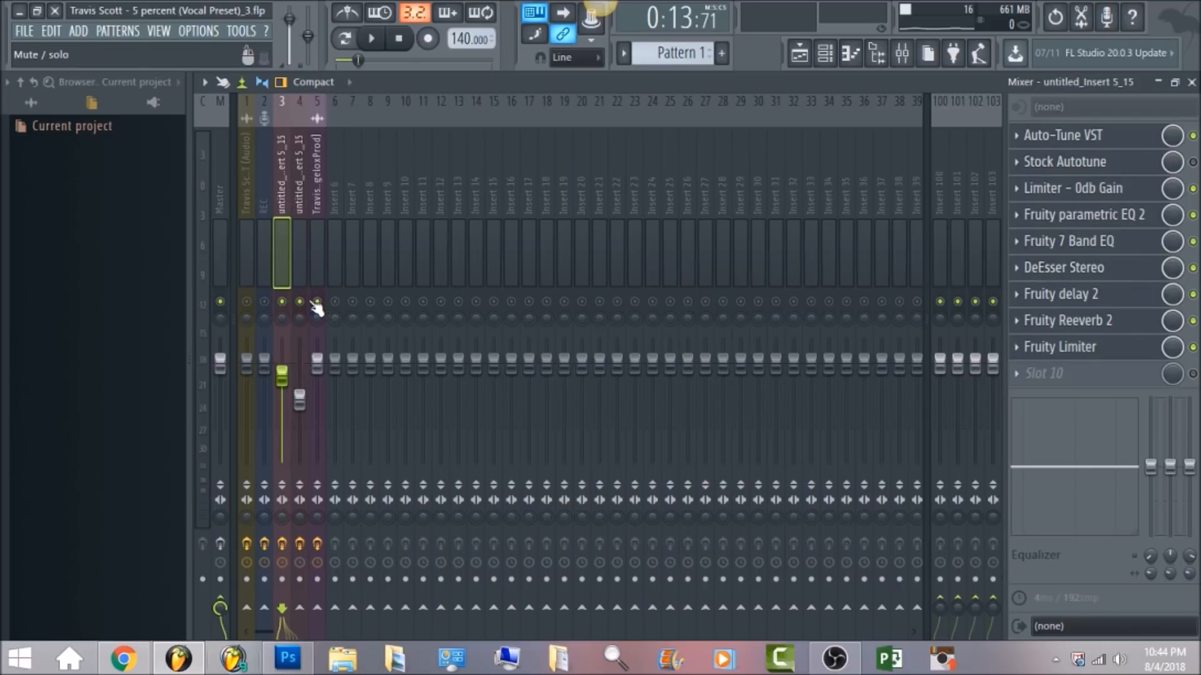
left_click(246, 301)
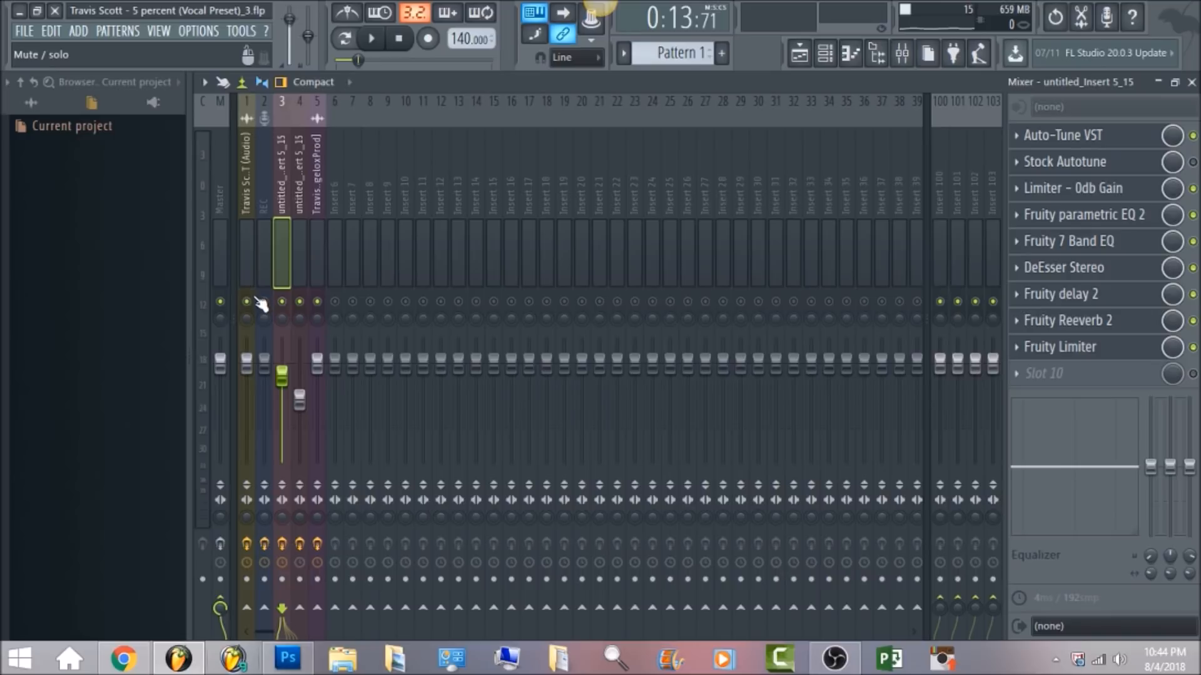
Step: Set band 8 of the iZotope Ozone 5 Equalizer on the Master track to a Brickwall lowpass filter
left_click(220, 203)
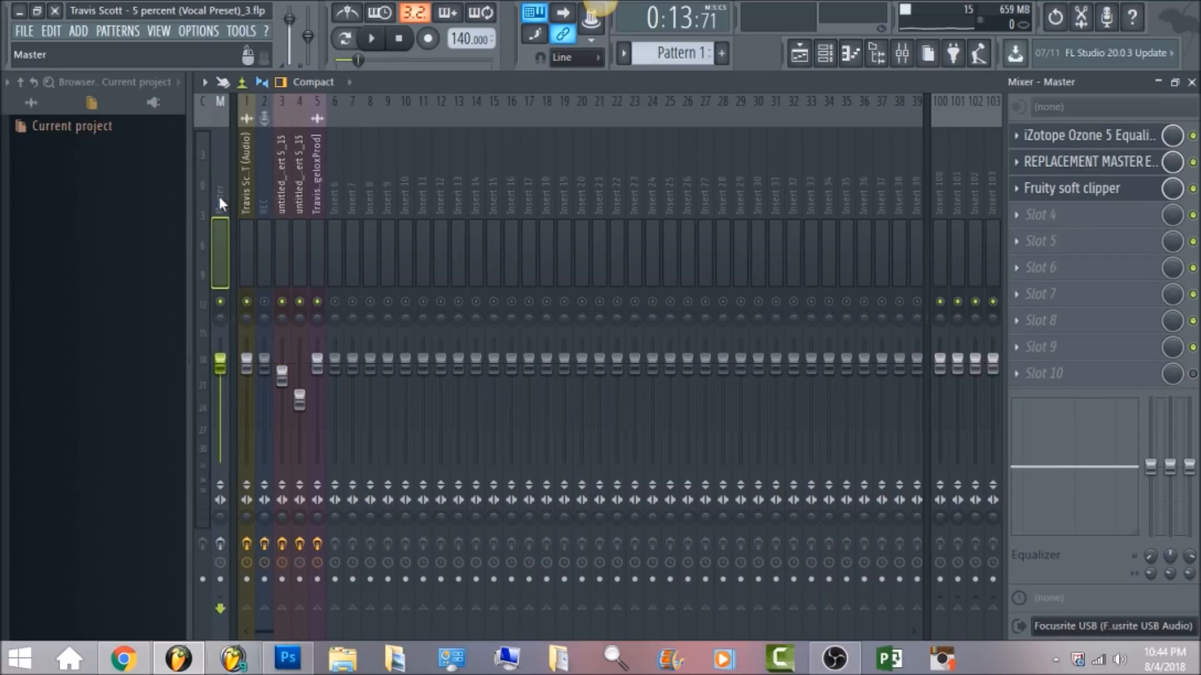
left_click(1086, 143)
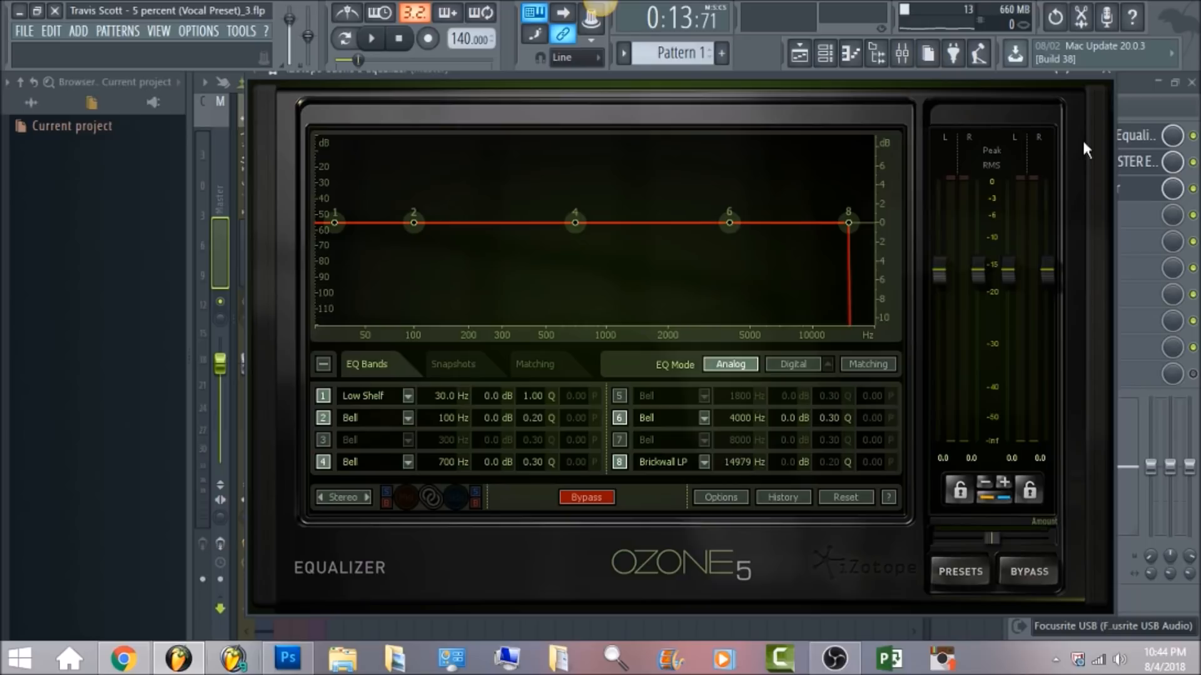
left_click(706, 465)
mouse_move(681, 499)
mouse_move(670, 519)
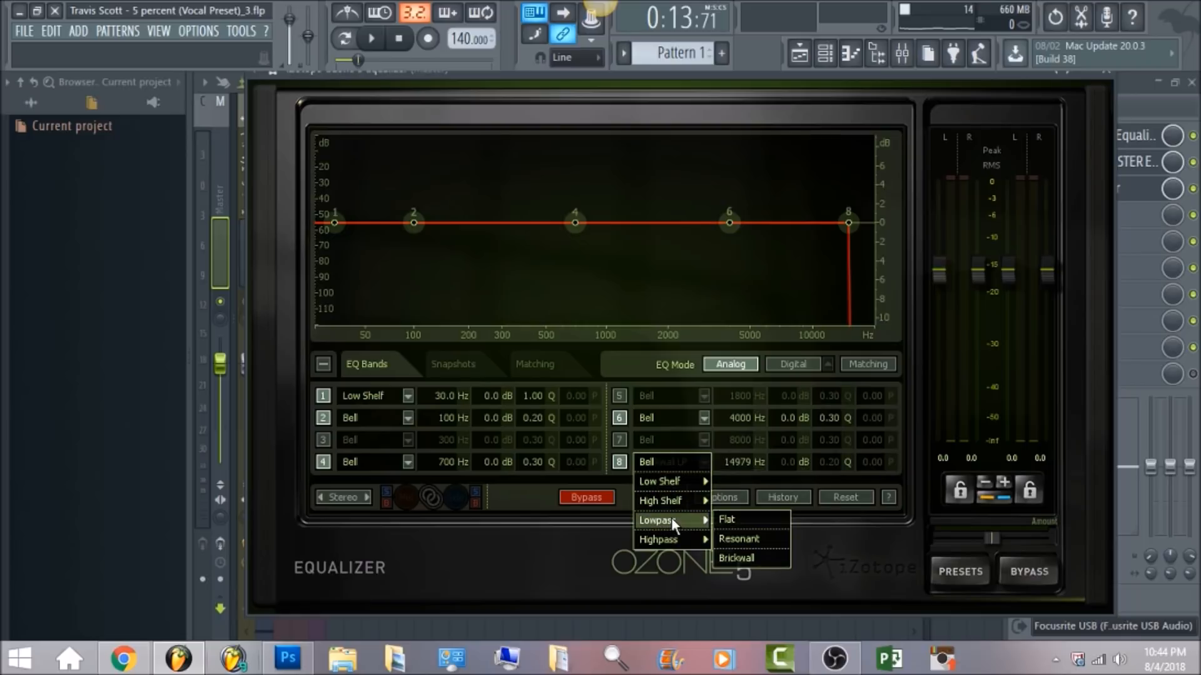
left_click(754, 559)
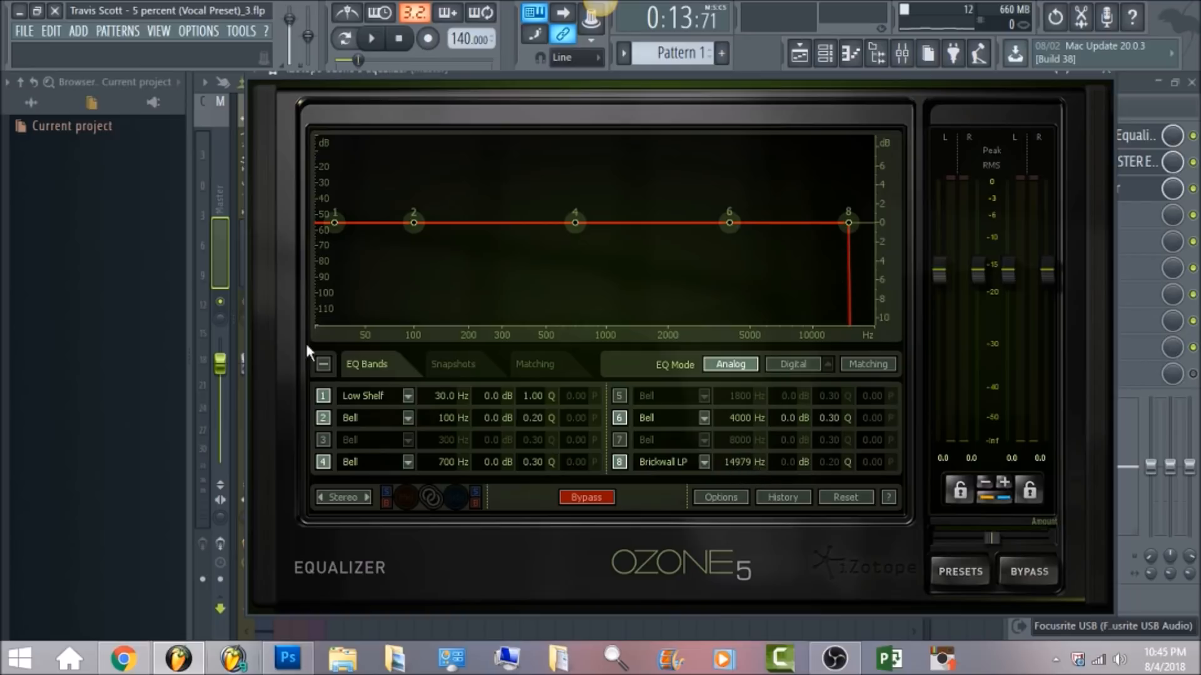
Step: Close the Ozone equalizer and disable the REPLACEMENT MASTER effect and Fruity soft clipper on the Master track
left_click(217, 178)
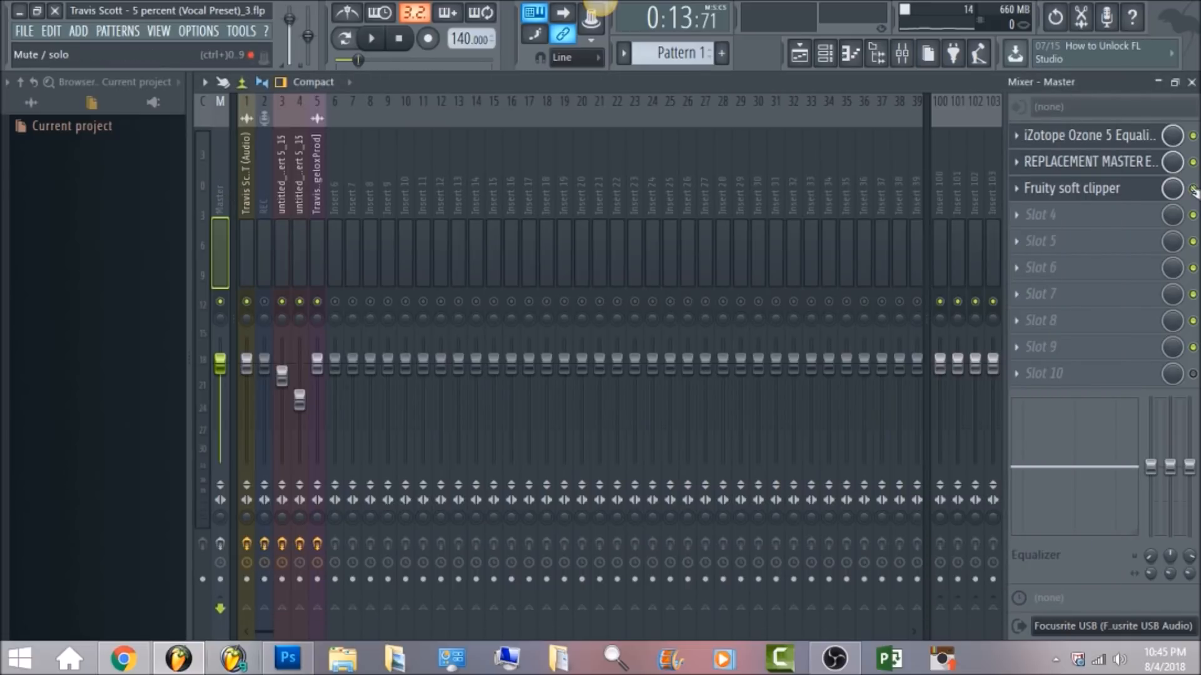
left_click(1192, 162)
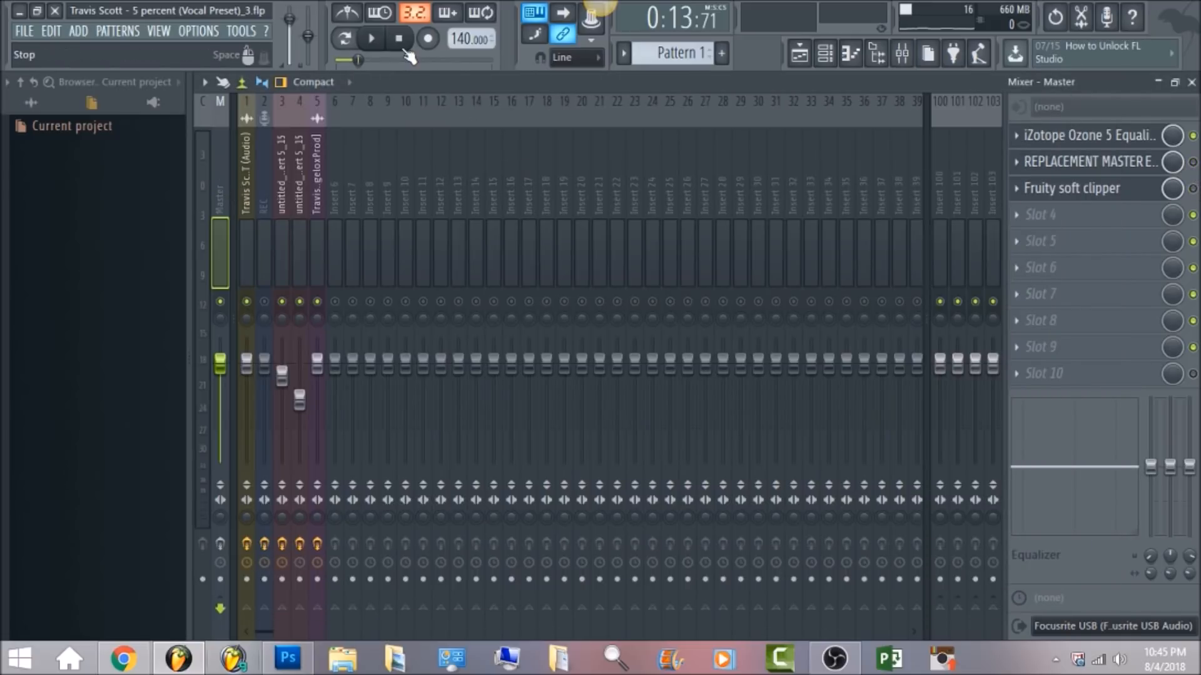
Step: Audition the full mix with only the iZotope Ozone 5 Equalizer enabled on the Master track
left_click(374, 39)
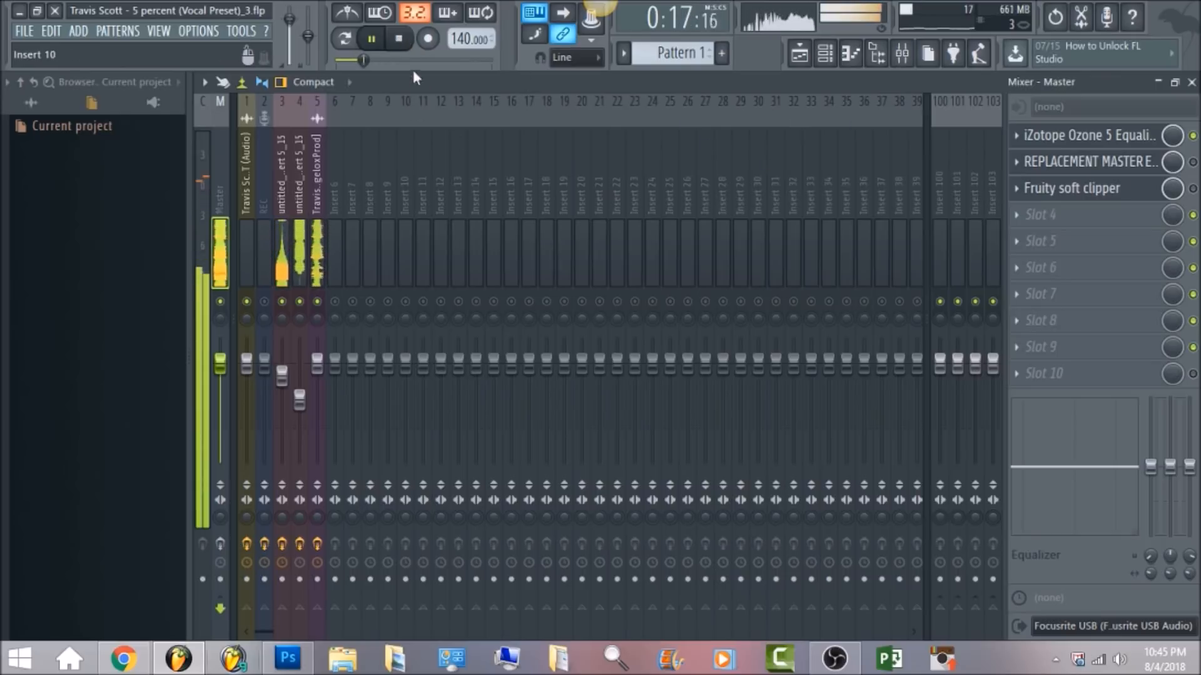
left_click(400, 40)
Step: Enable and open the REPLACEMENT MASTER EQ and the Fruity soft clipper on the Master track to review their settings
left_click(1192, 162)
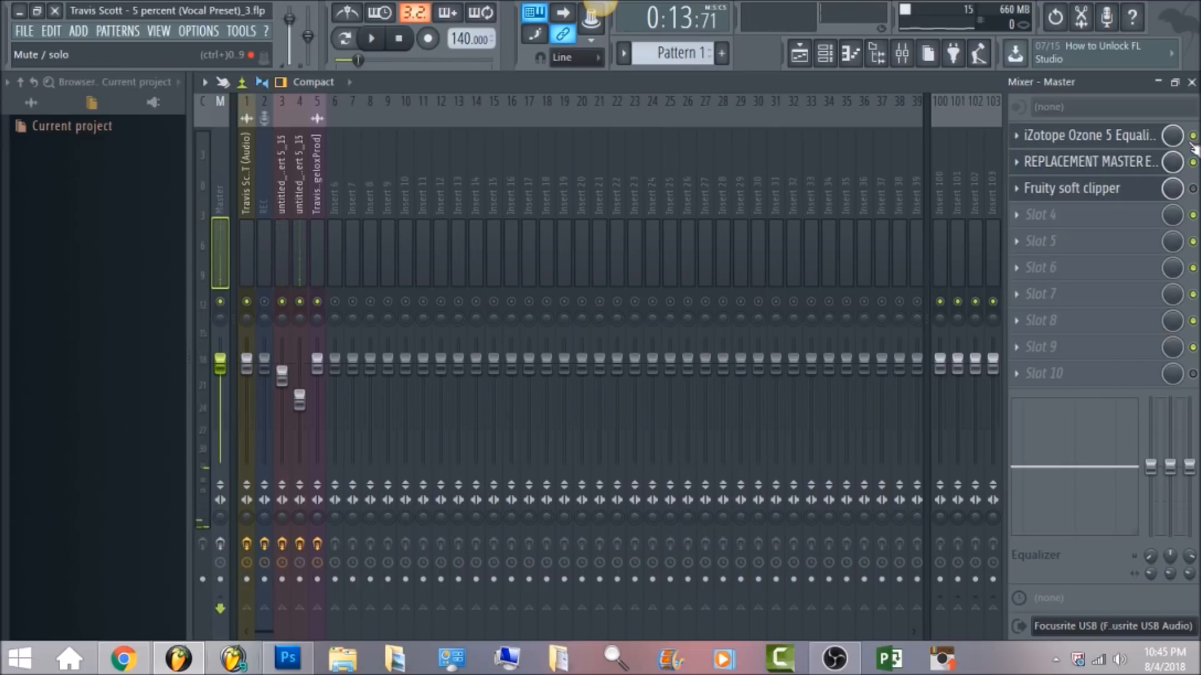
left_click(1133, 168)
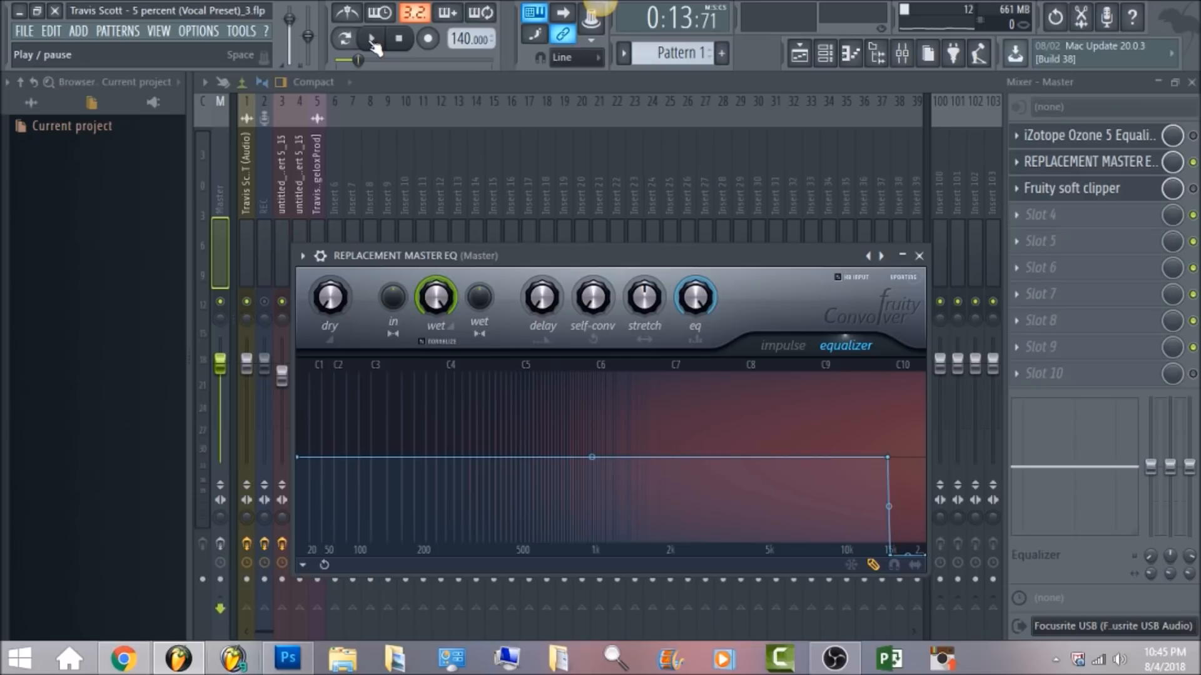
left_click(1193, 189)
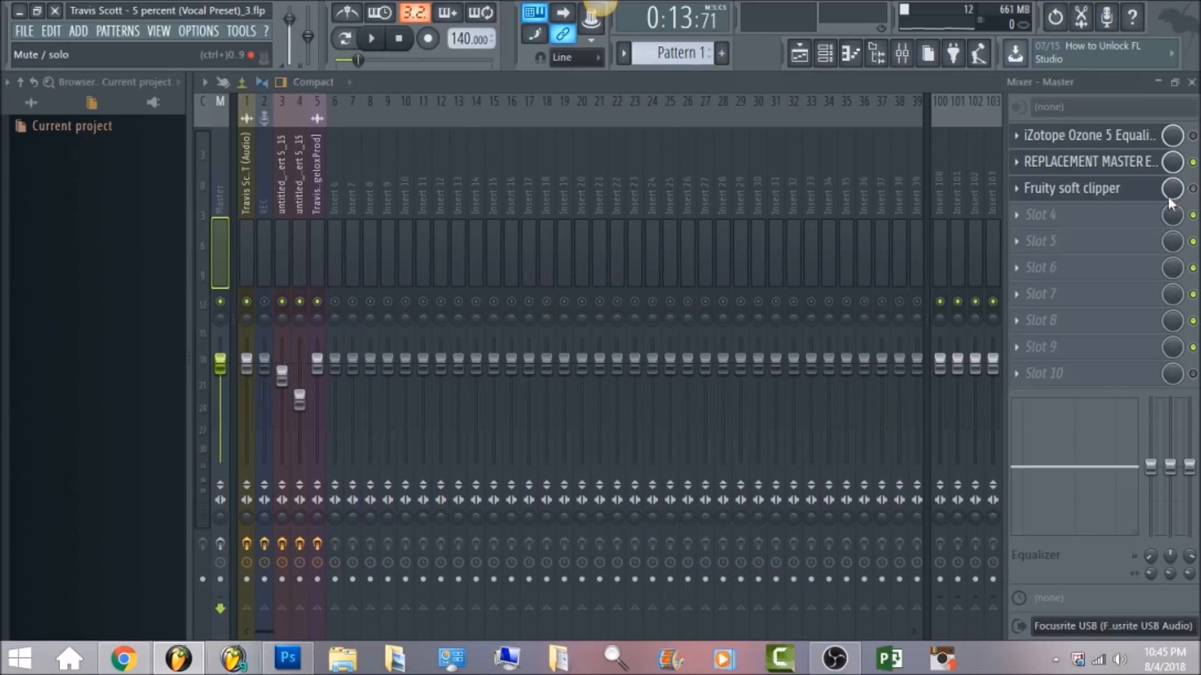
left_click(1121, 197)
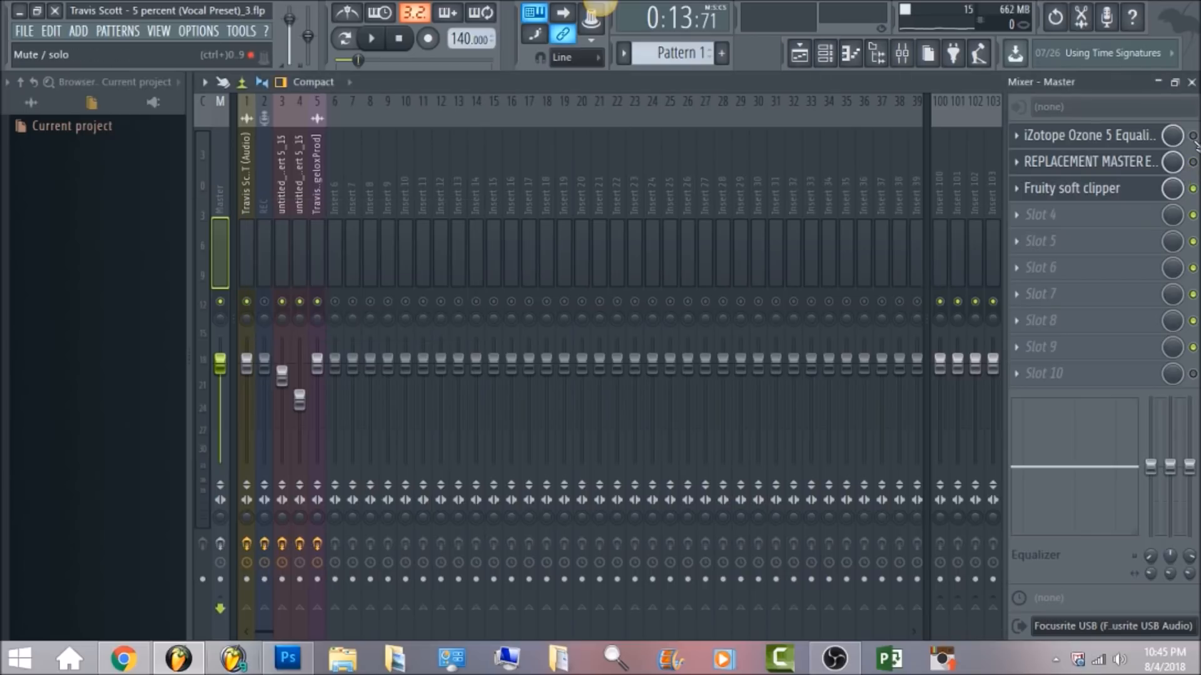
Step: Audition the full mix twice from the mixer, with the Ozone equalizer and Fruity soft clipper enabled on the Master track
left_click(799, 53)
key("space")
left_click(903, 58)
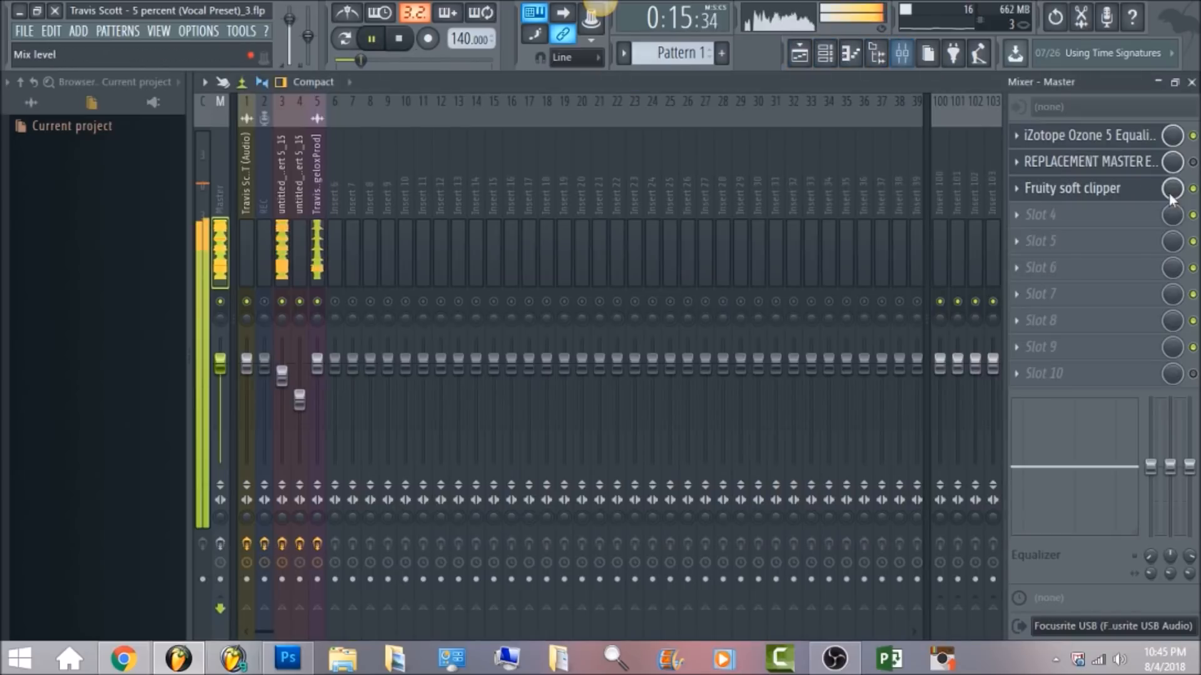
right_click(222, 365)
left_click(240, 375)
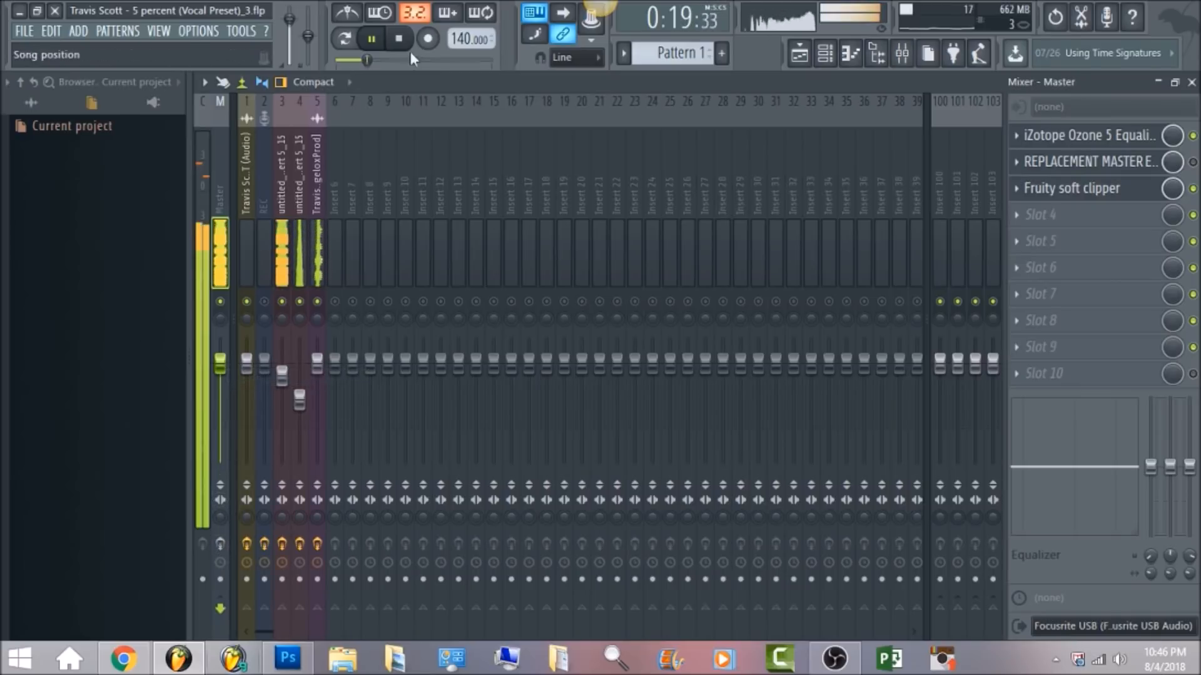
left_click(398, 39)
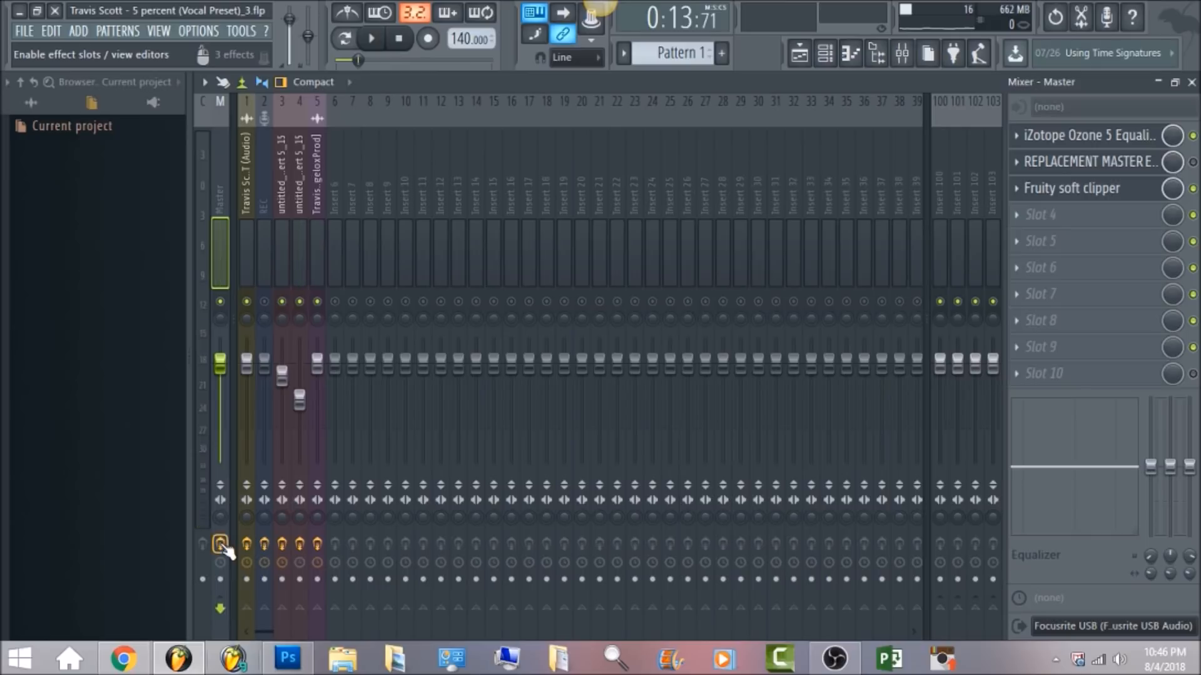
left_click(372, 39)
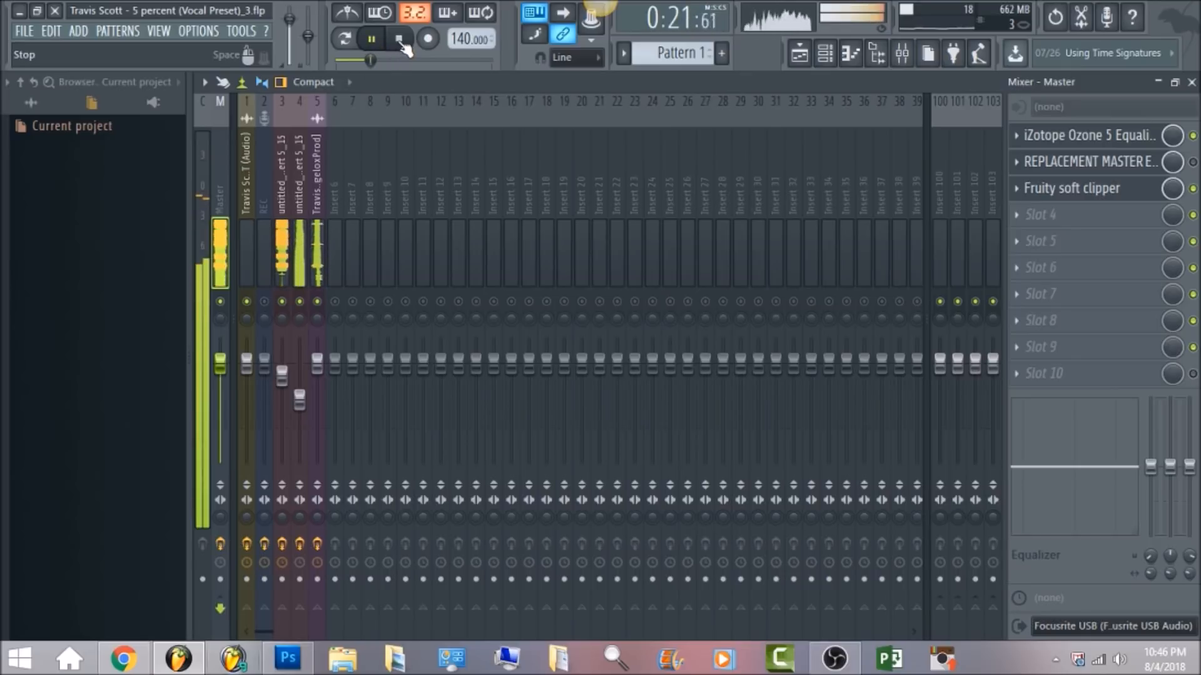
left_click(400, 40)
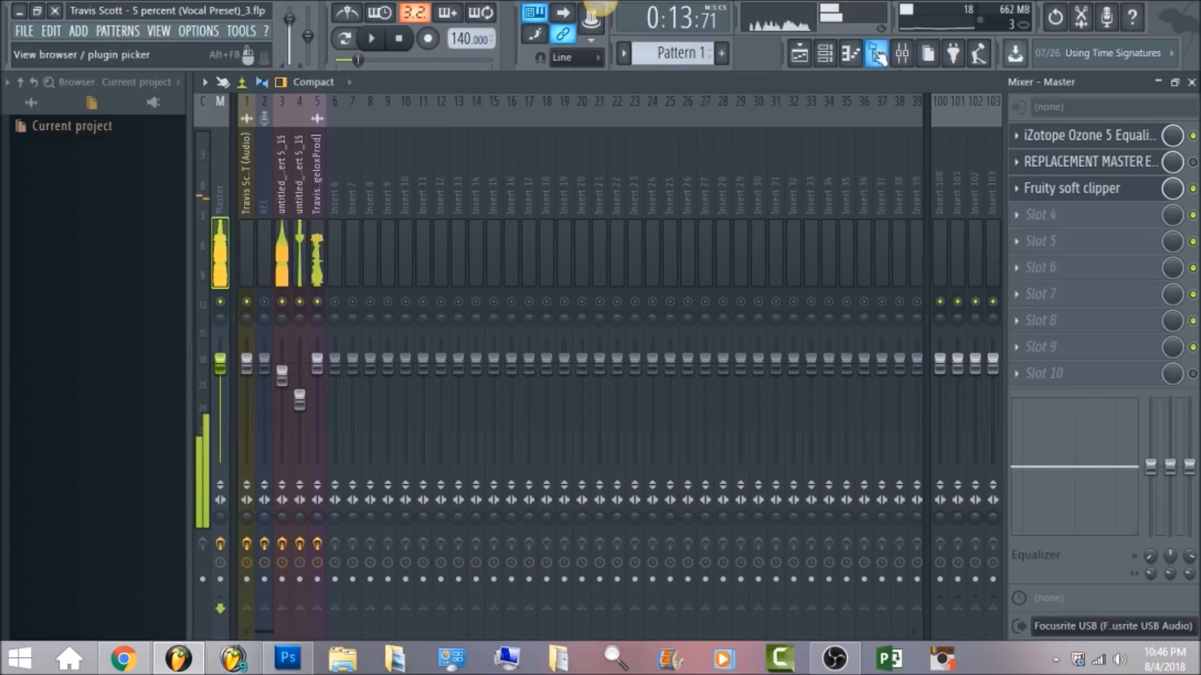
Step: Audition the full mix from bar 21 of the playlist
left_click(799, 53)
left_click(590, 119)
left_click(372, 39)
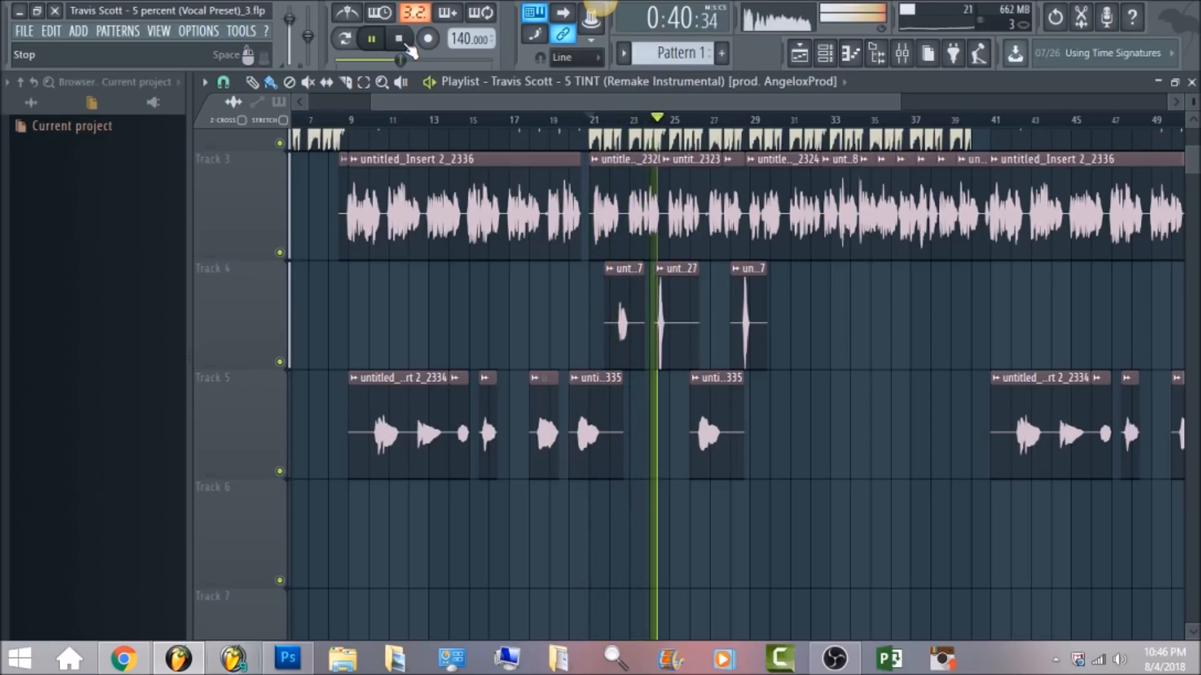
left_click(404, 42)
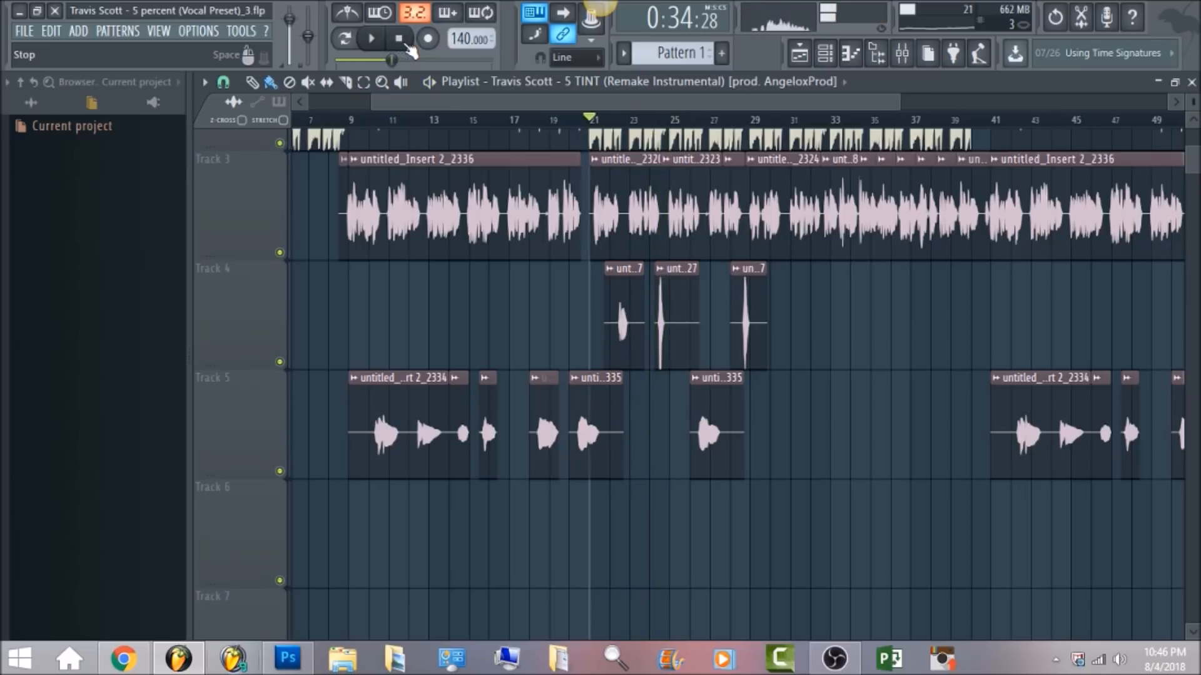